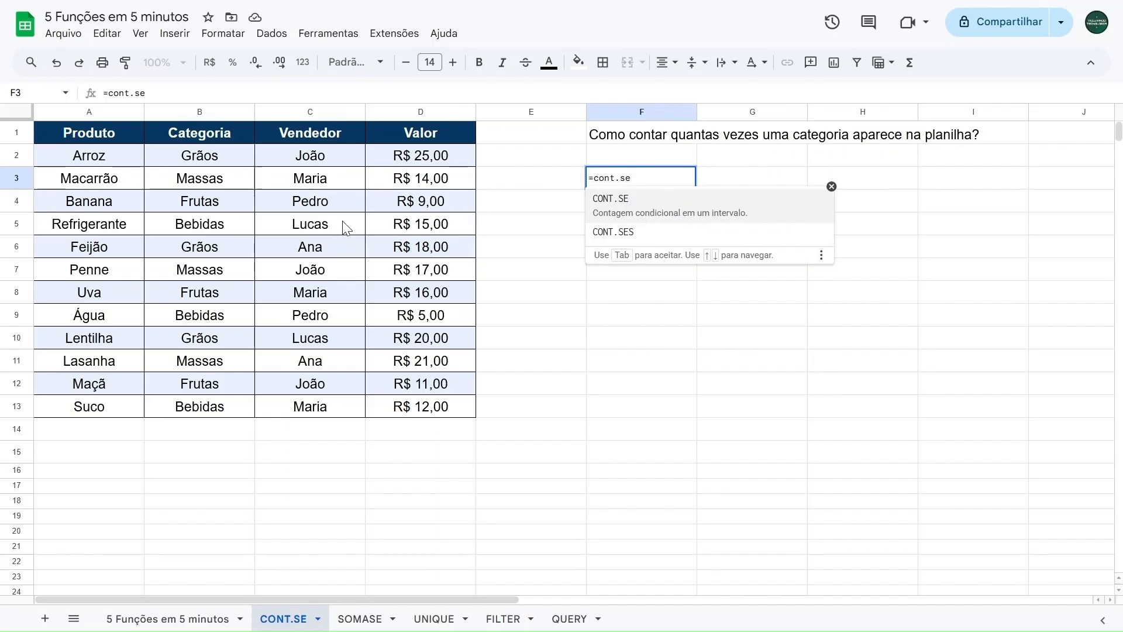
Discard the unfinished formula in F3 and review the question in F1 and the Categoria values in B2:B13
{"action": "key", "text": "Escape"}
{"action": "left_click_drag", "start_coordinate": [237, 157], "coordinate": [201, 406]}
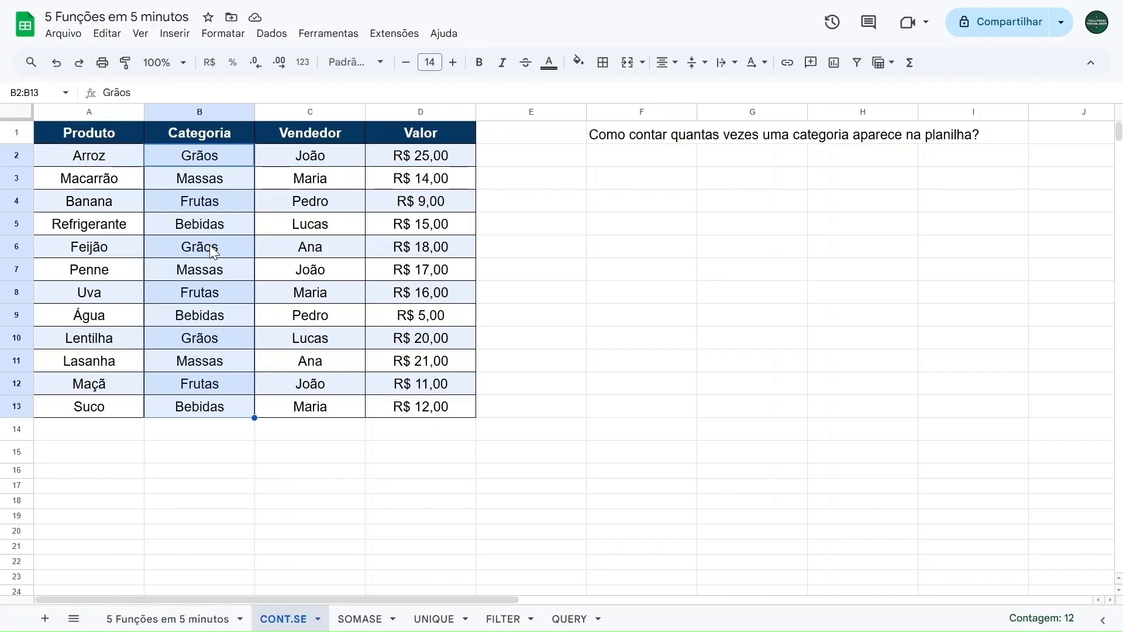
{"action": "left_click", "coordinate": [664, 198]}
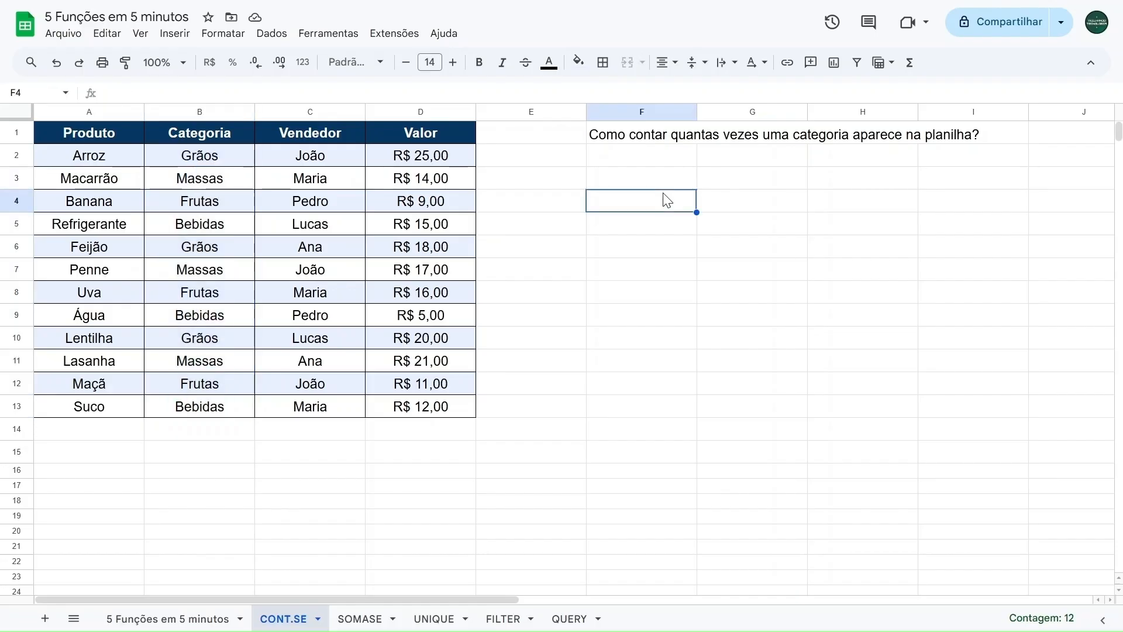
{"action": "left_click", "coordinate": [642, 139]}
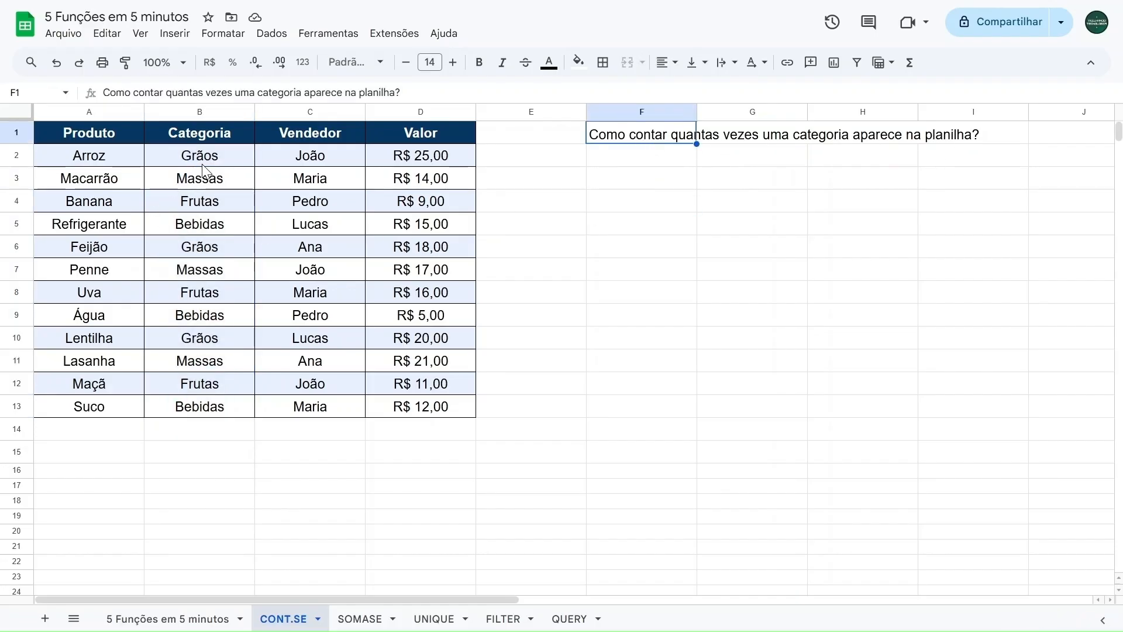
{"action": "left_click_drag", "start_coordinate": [214, 162], "coordinate": [209, 410]}
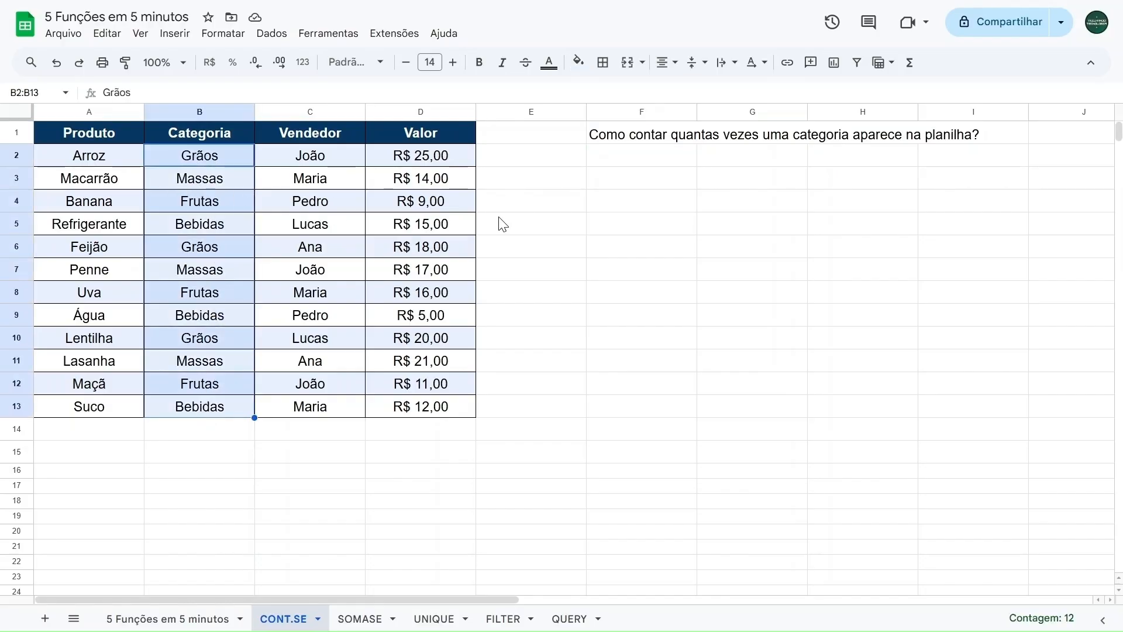
Enter the formula =CONT.SE(B2:B13;"Massas") in F3 to count the Massas category
{"action": "left_click", "coordinate": [626, 185]}
{"action": "type", "text": "=cont.se"}
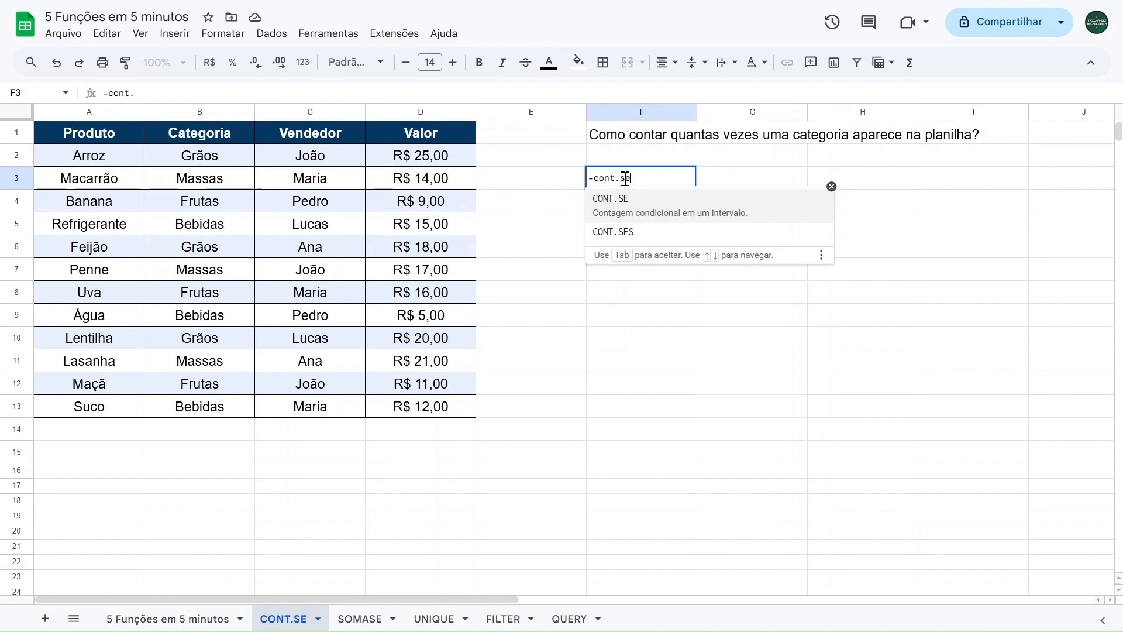
{"action": "left_click", "coordinate": [642, 204]}
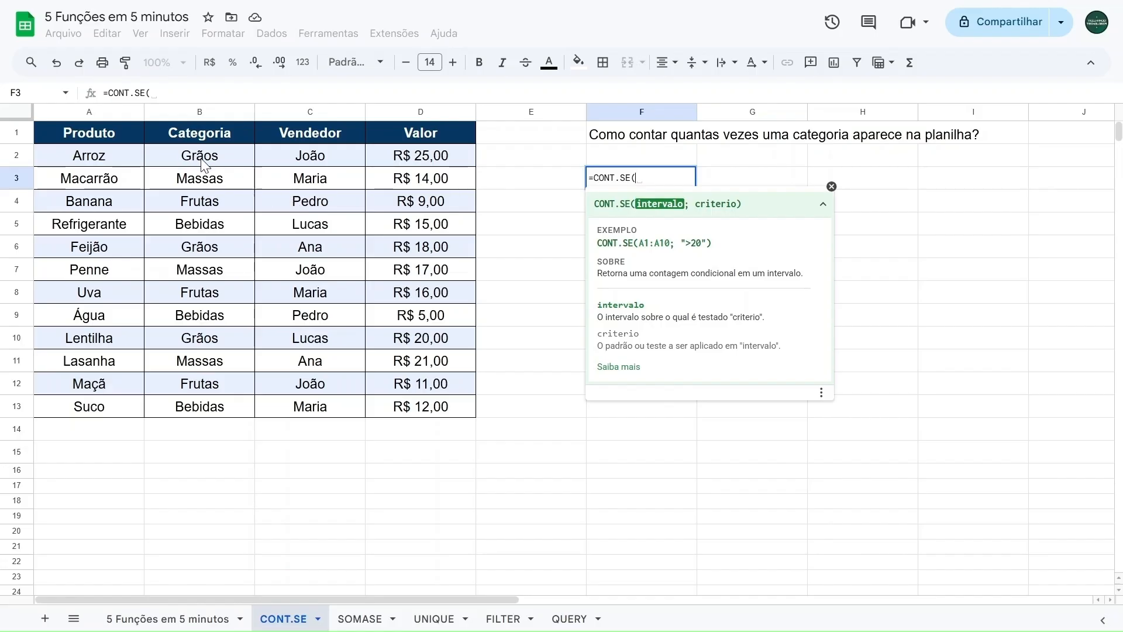
{"action": "left_click_drag", "start_coordinate": [201, 159], "coordinate": [200, 408]}
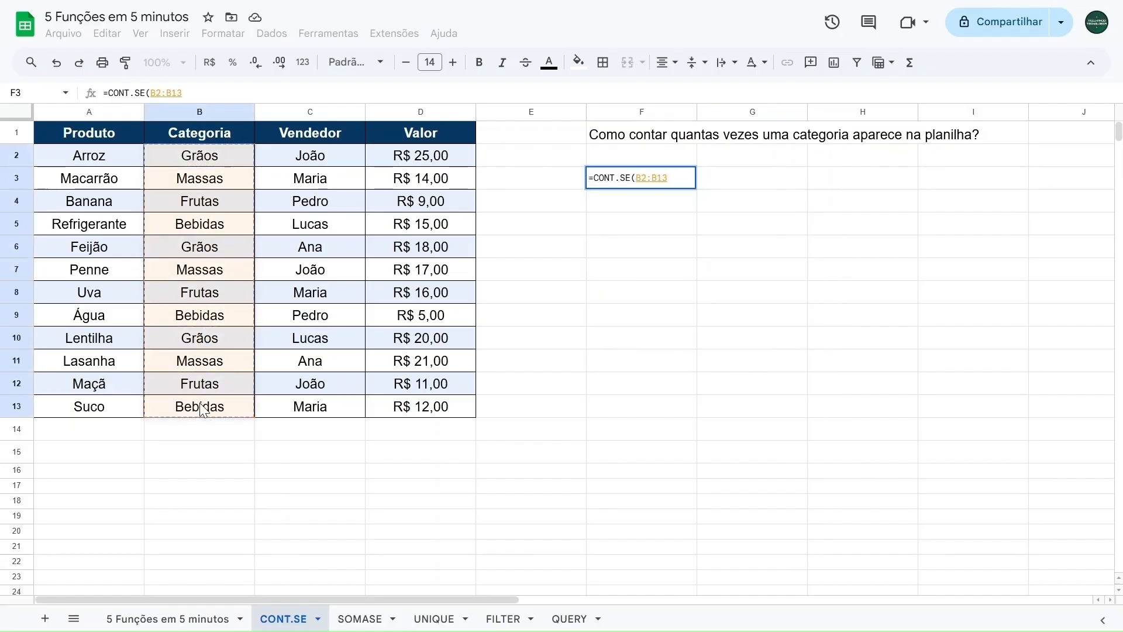
{"action": "type", "text": ";"}
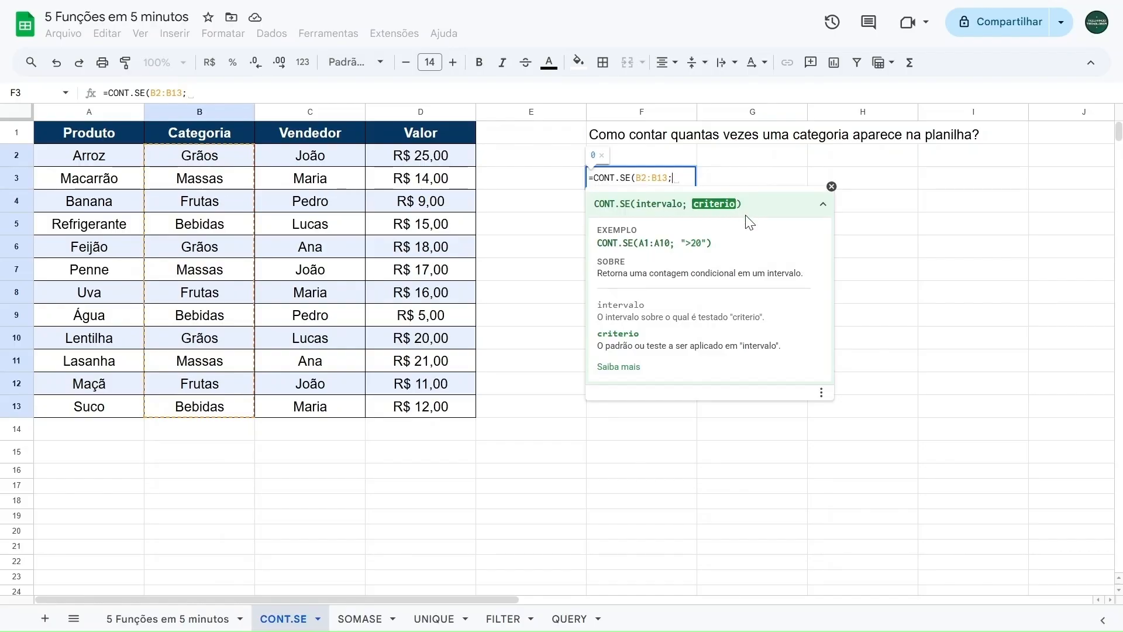
{"action": "type", "text": "\"\""}
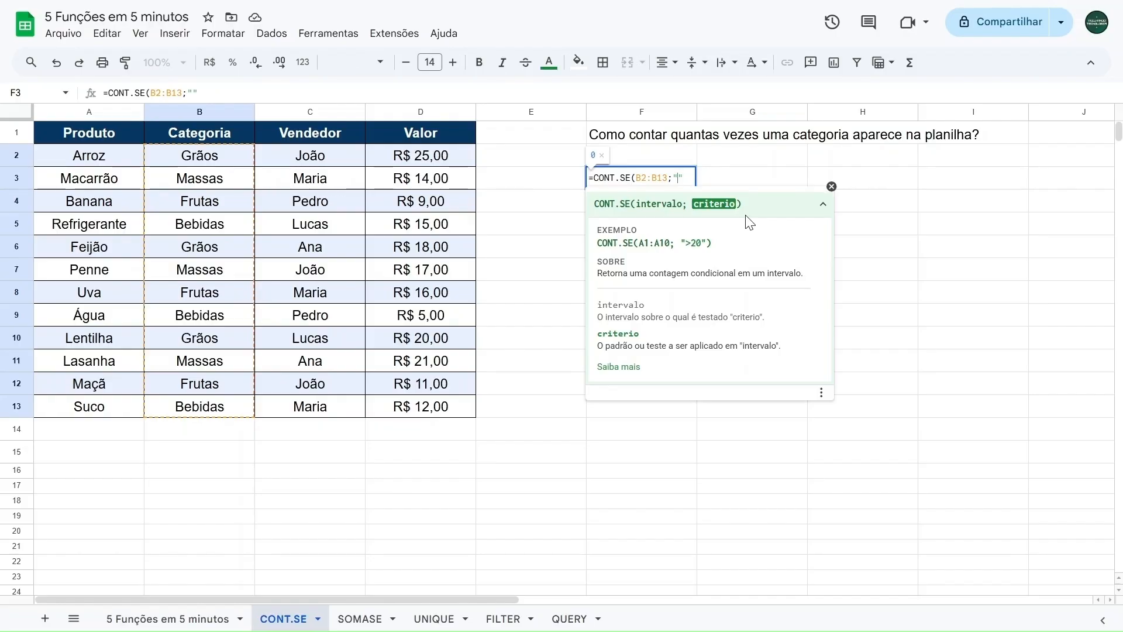
{"action": "type", "text": "Massas\")"}
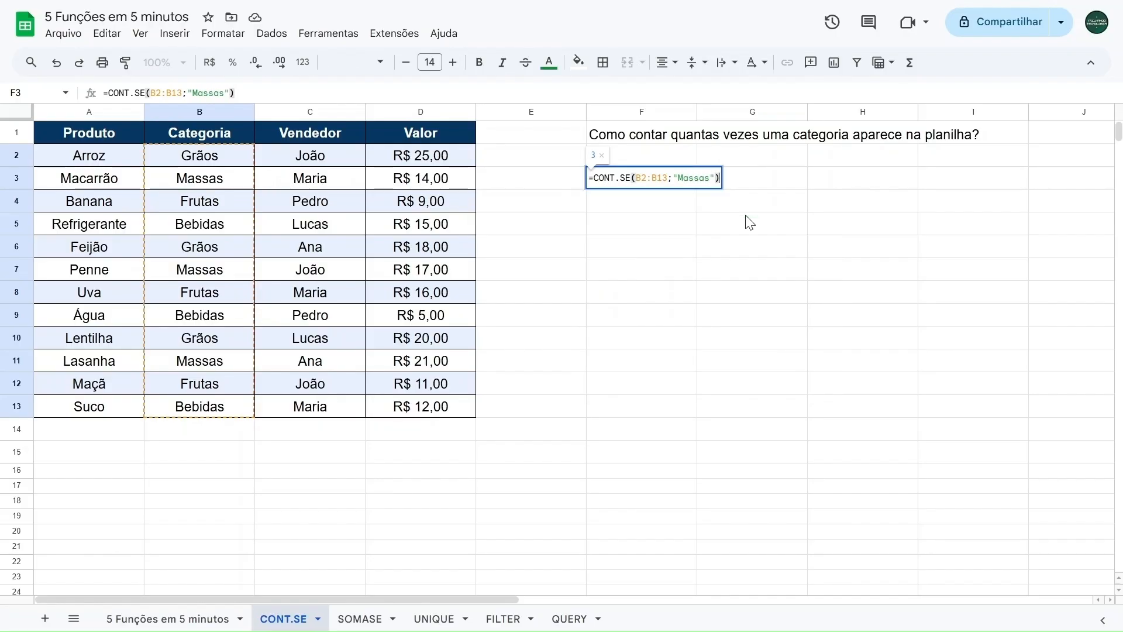
{"action": "key", "text": "Return"}
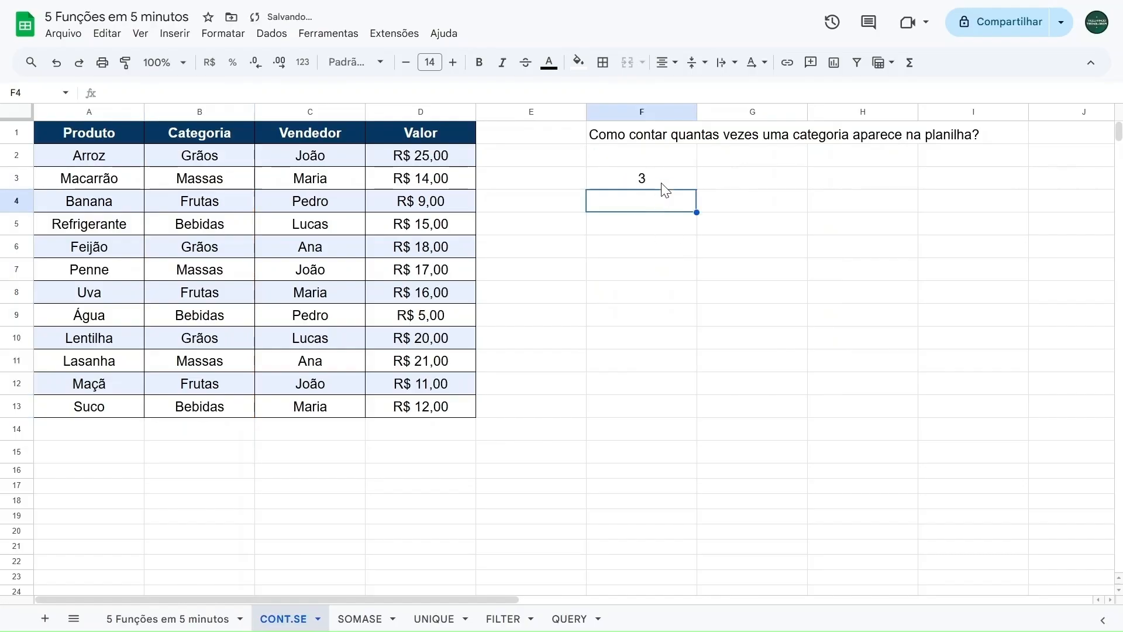
Check the formula in F3 against the Massas entries in B3, B7 and B11
{"action": "left_click", "coordinate": [219, 186]}
{"action": "left_click", "coordinate": [217, 270]}
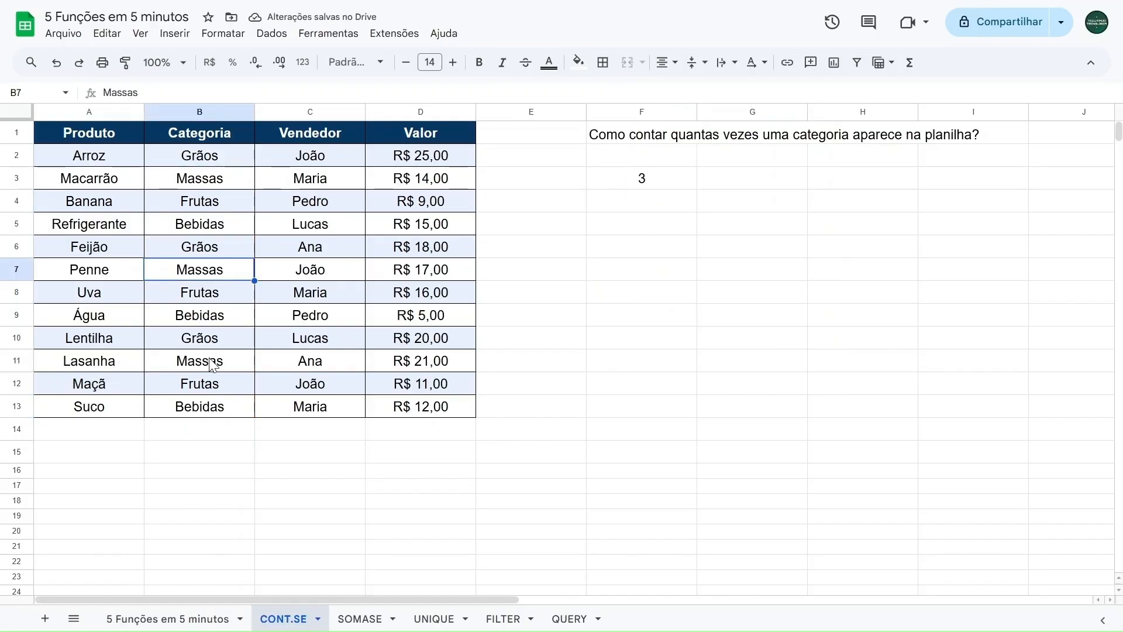
{"action": "left_click", "coordinate": [211, 362]}
{"action": "left_click", "coordinate": [641, 178]}
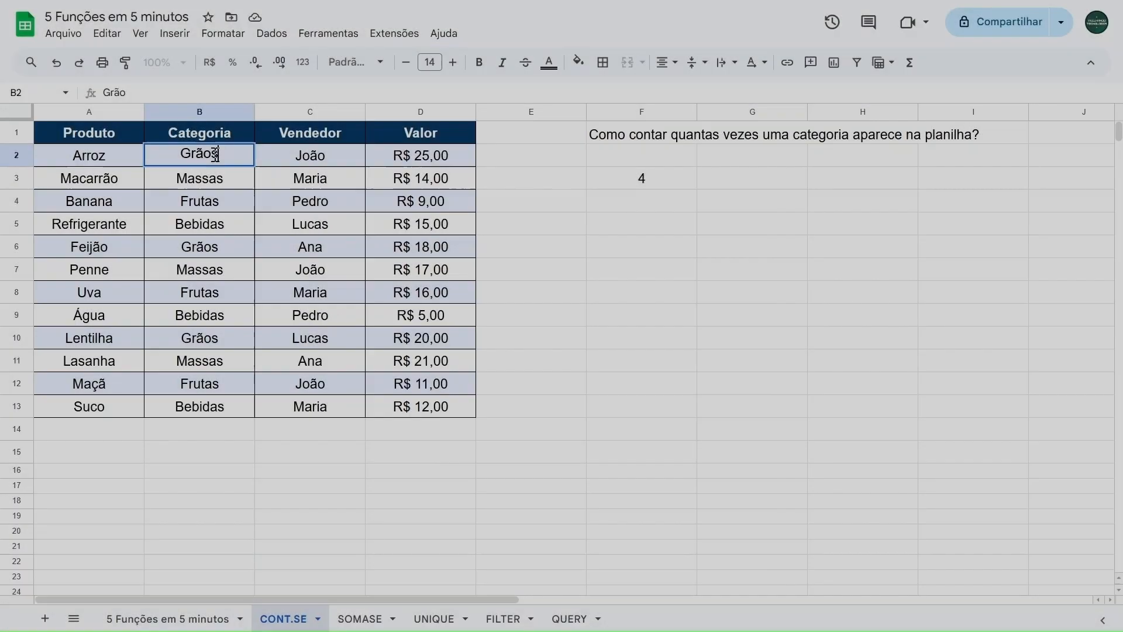
Restore the category in B2 to Grãos
{"action": "type", "text": "s"}
{"action": "key", "text": "Return"}
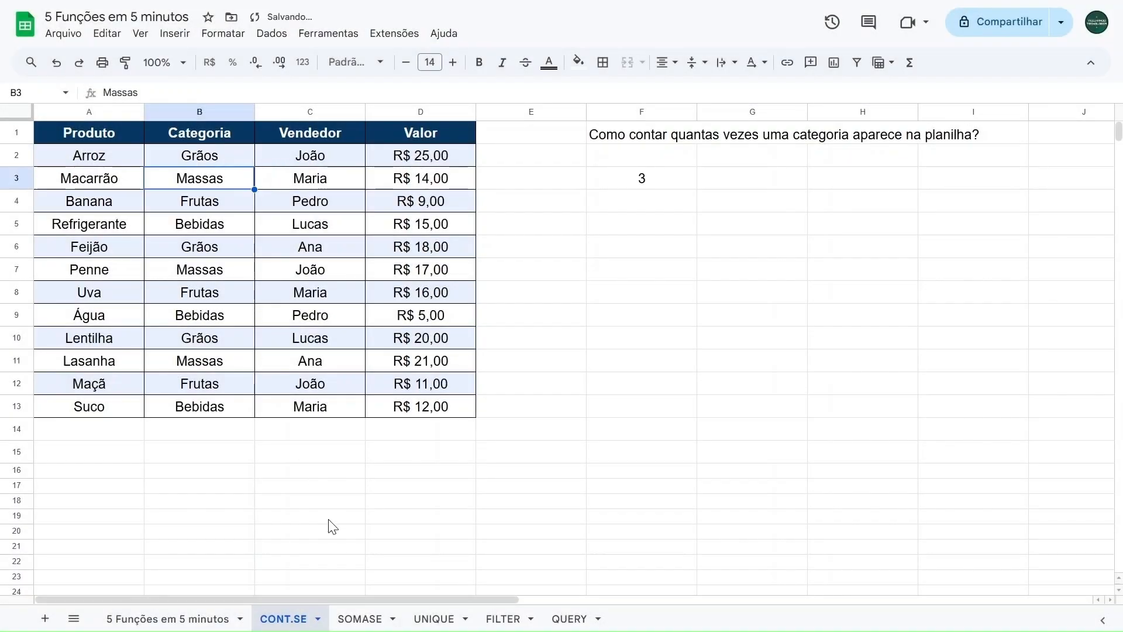
Open the SOMASE sheet and select cell F3
{"action": "left_click", "coordinate": [367, 614]}
{"action": "left_click", "coordinate": [618, 178]}
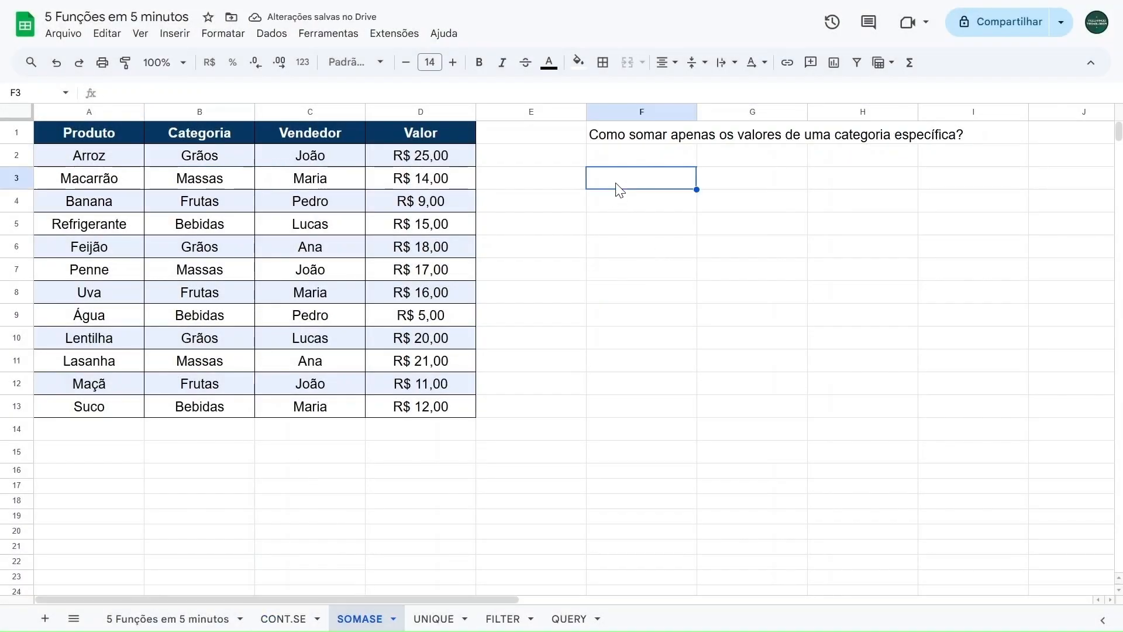
{"action": "type", "text": "=somase"}
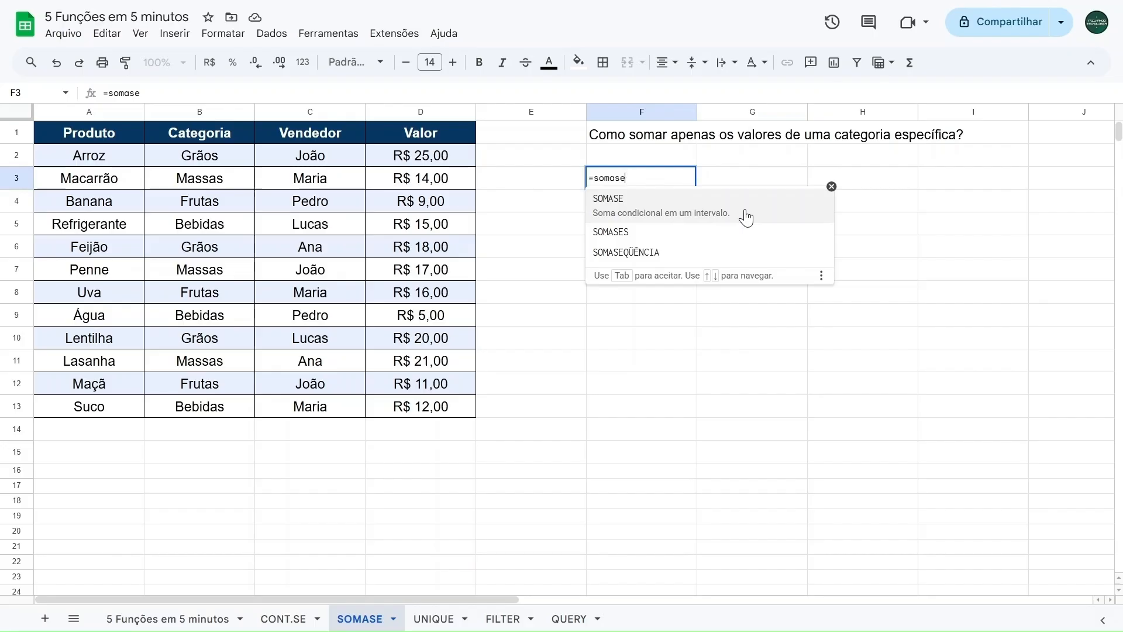
{"action": "key", "text": "Escape"}
{"action": "key", "text": "Escape"}
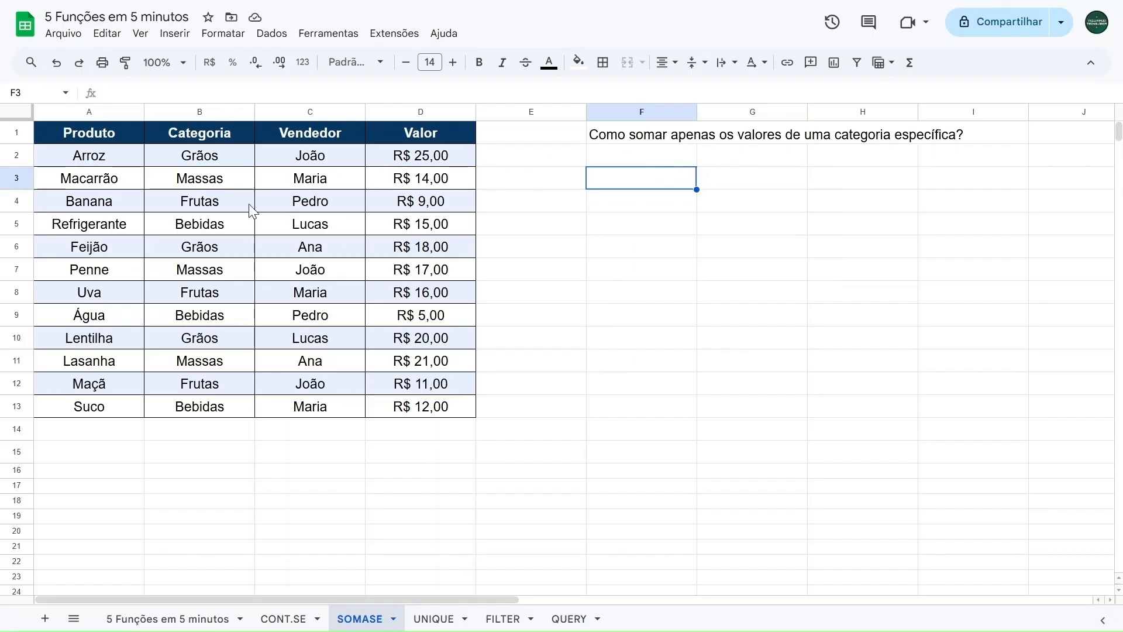
{"action": "left_click_drag", "start_coordinate": [431, 162], "coordinate": [431, 411]}
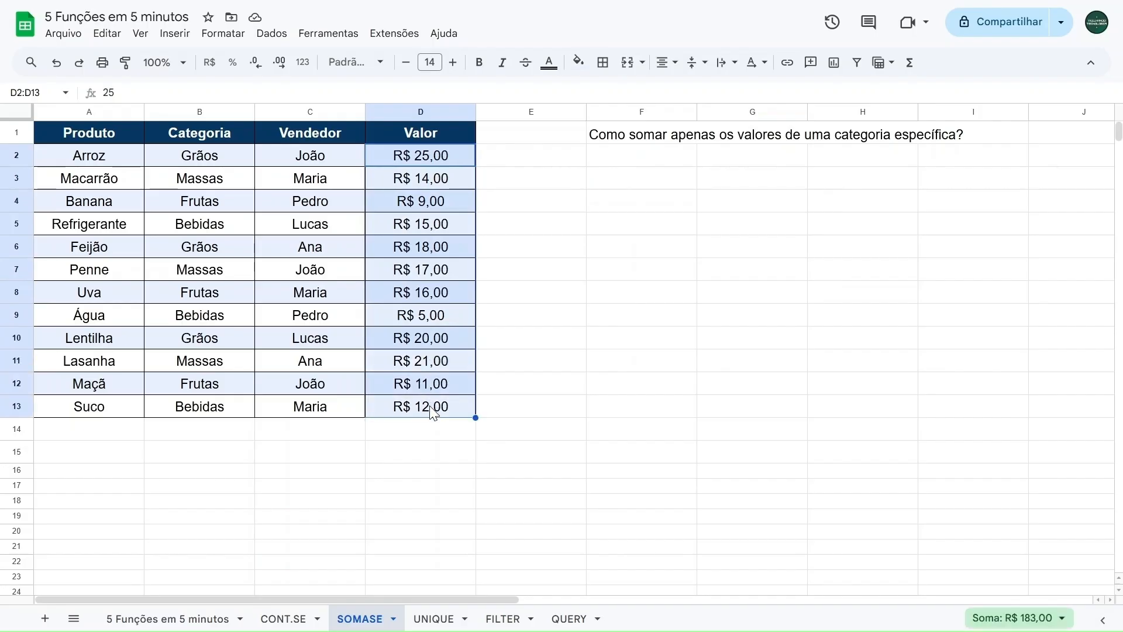
{"action": "left_click", "coordinate": [209, 161]}
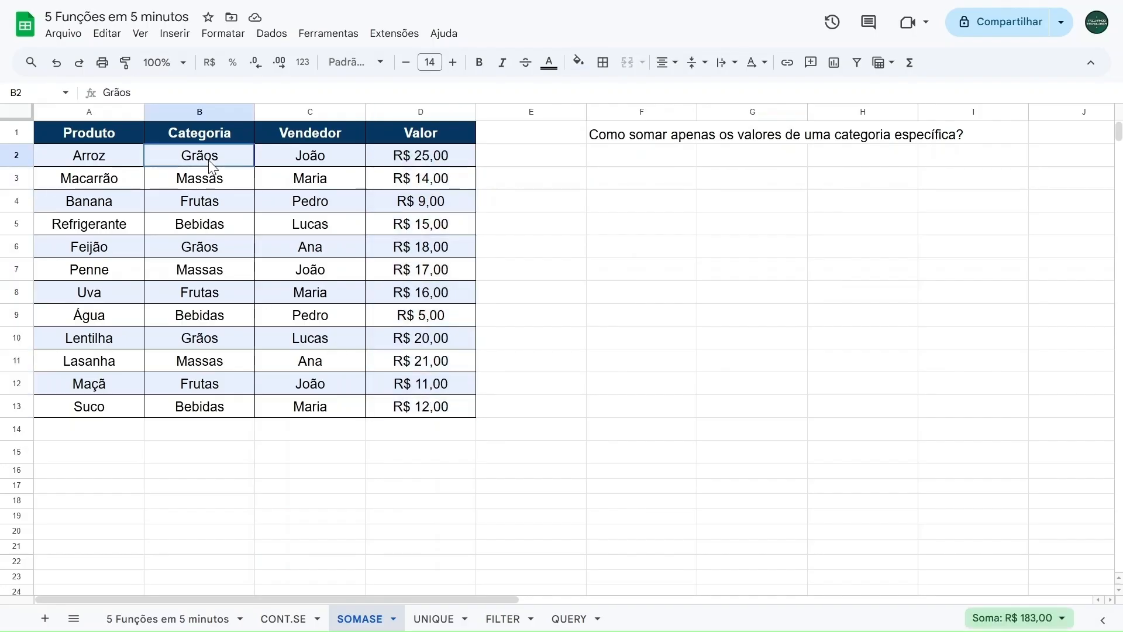
Enter the formula =SOMASE(B2:B13;"Grãos";D2:D13) in F3 to sum the values of the Grãos category
{"action": "left_click", "coordinate": [603, 188]}
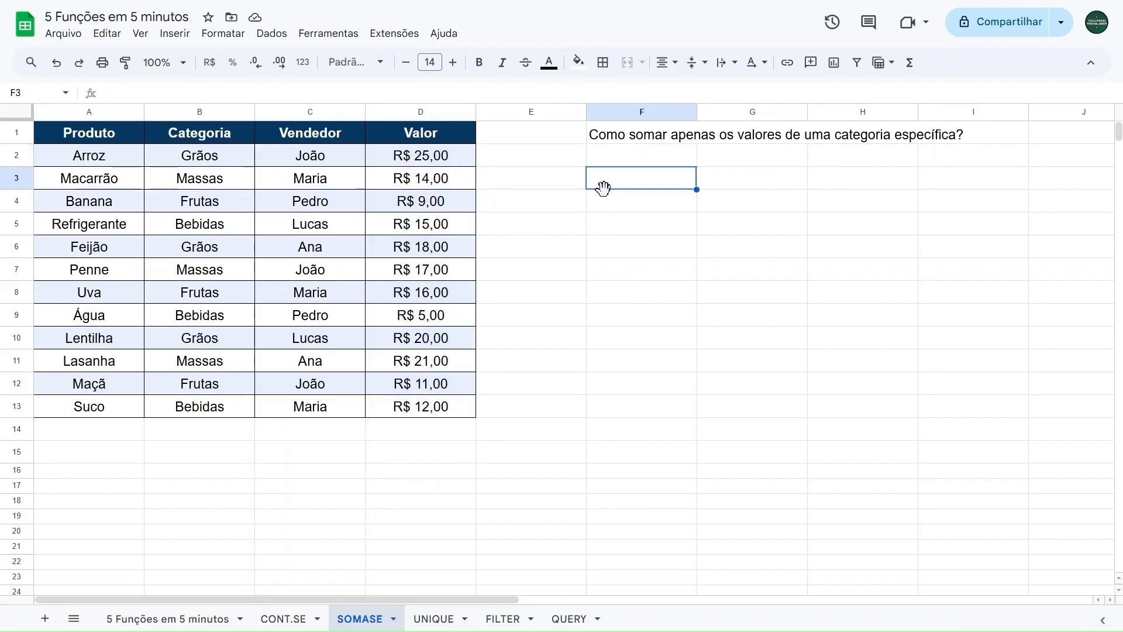
{"action": "type", "text": "=somase"}
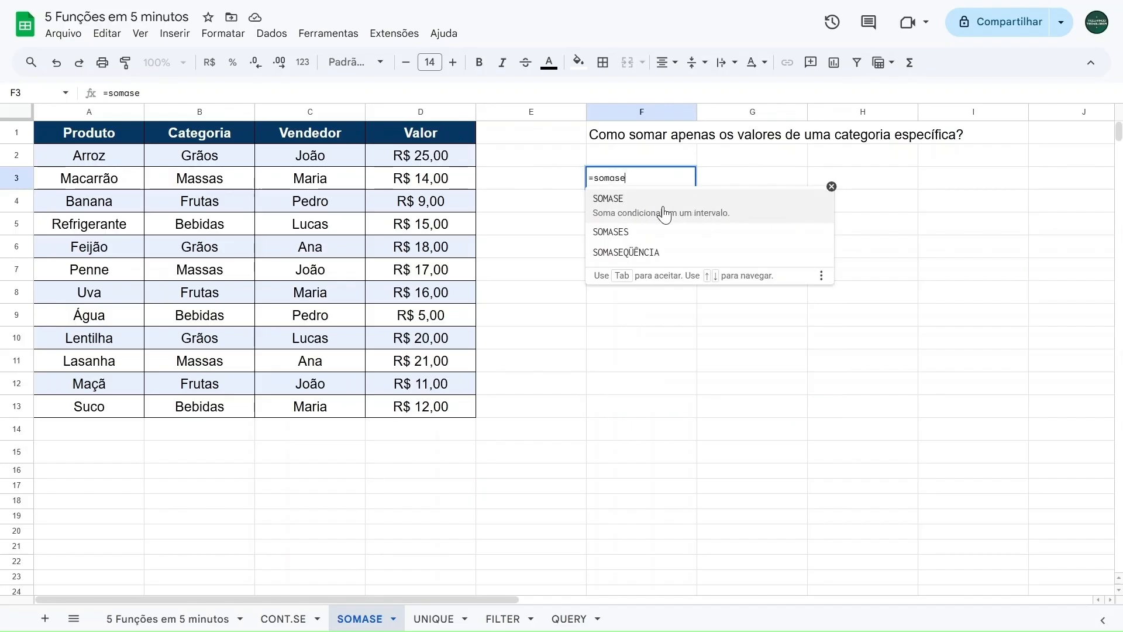
{"action": "left_click", "coordinate": [664, 214]}
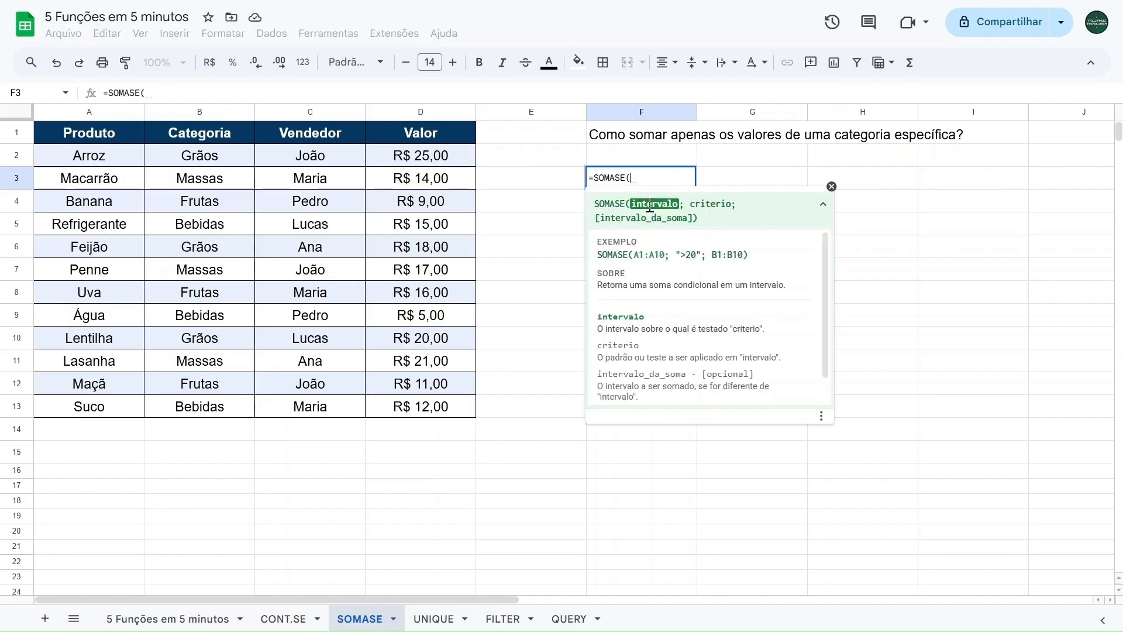
{"action": "left_click_drag", "start_coordinate": [224, 164], "coordinate": [202, 398]}
{"action": "type", "text": ";"}
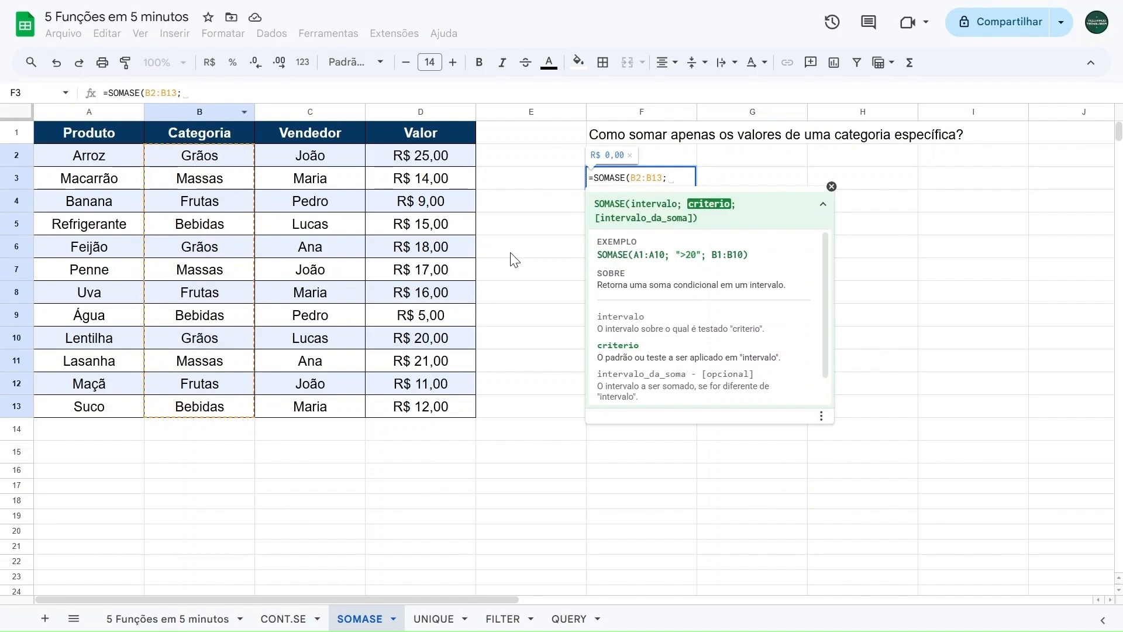
{"action": "type", "text": "\"G"}
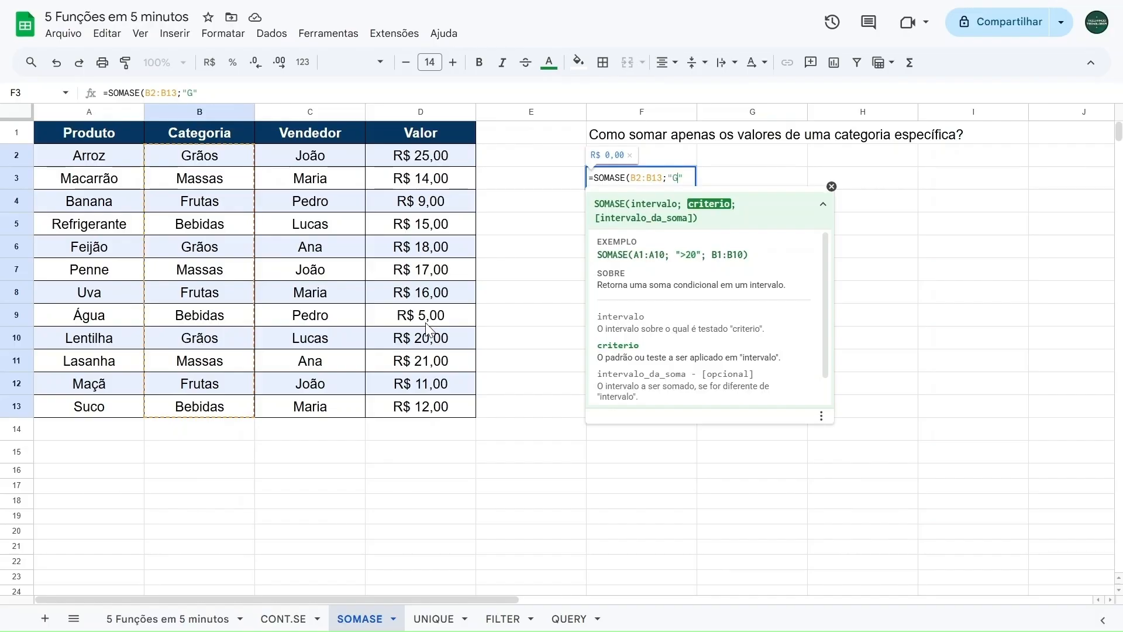
{"action": "type", "text": "rãos\""}
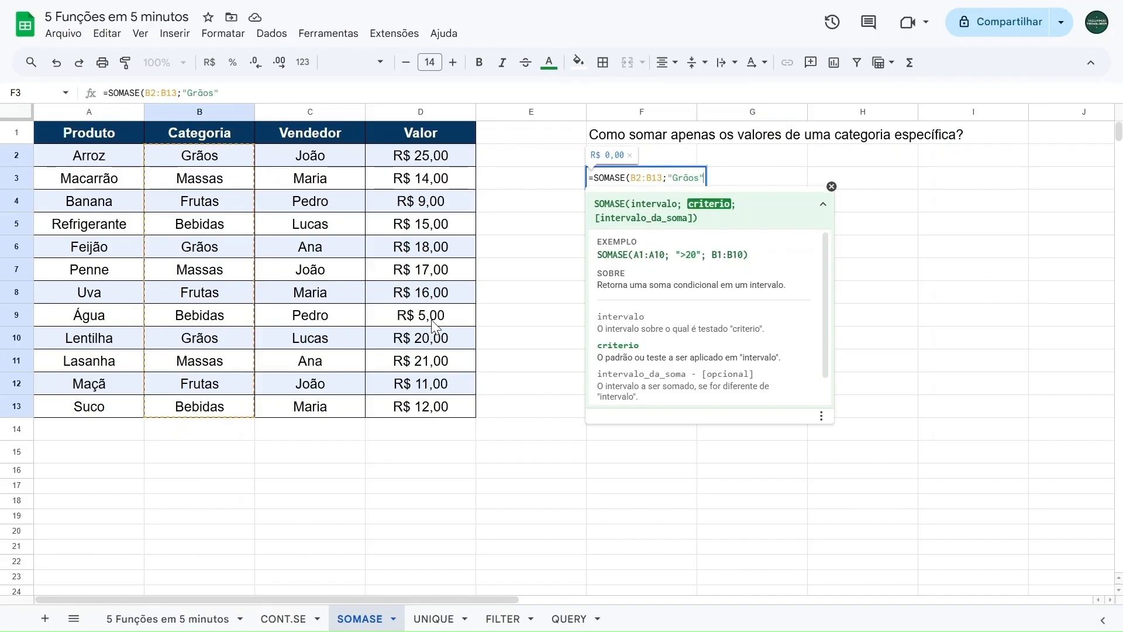
{"action": "type", "text": ";"}
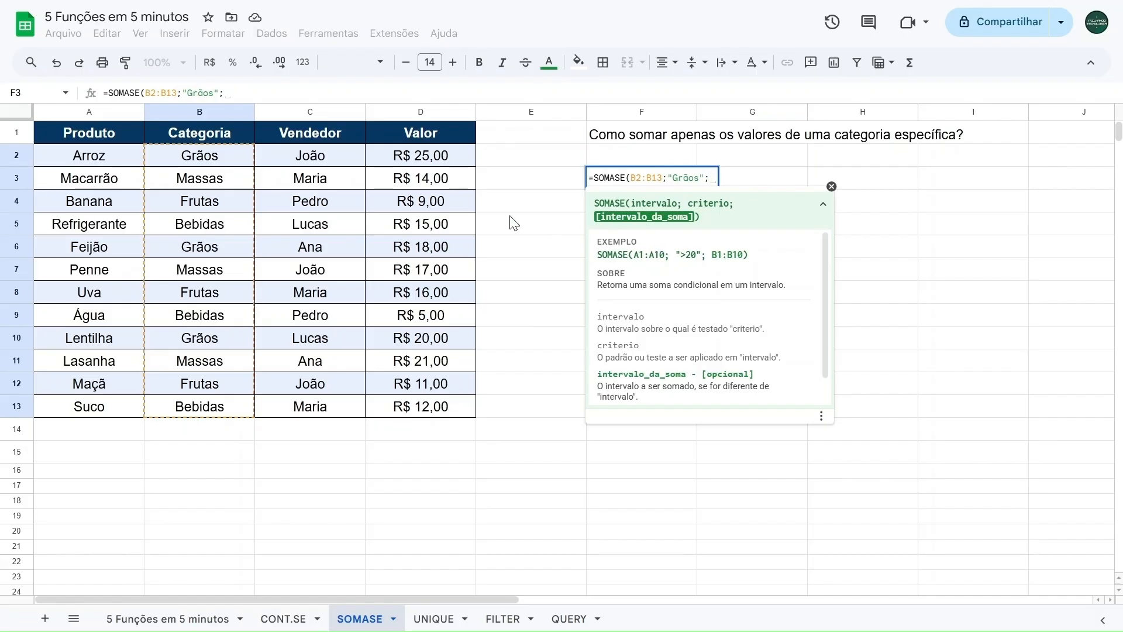
{"action": "left_click_drag", "start_coordinate": [435, 159], "coordinate": [434, 413]}
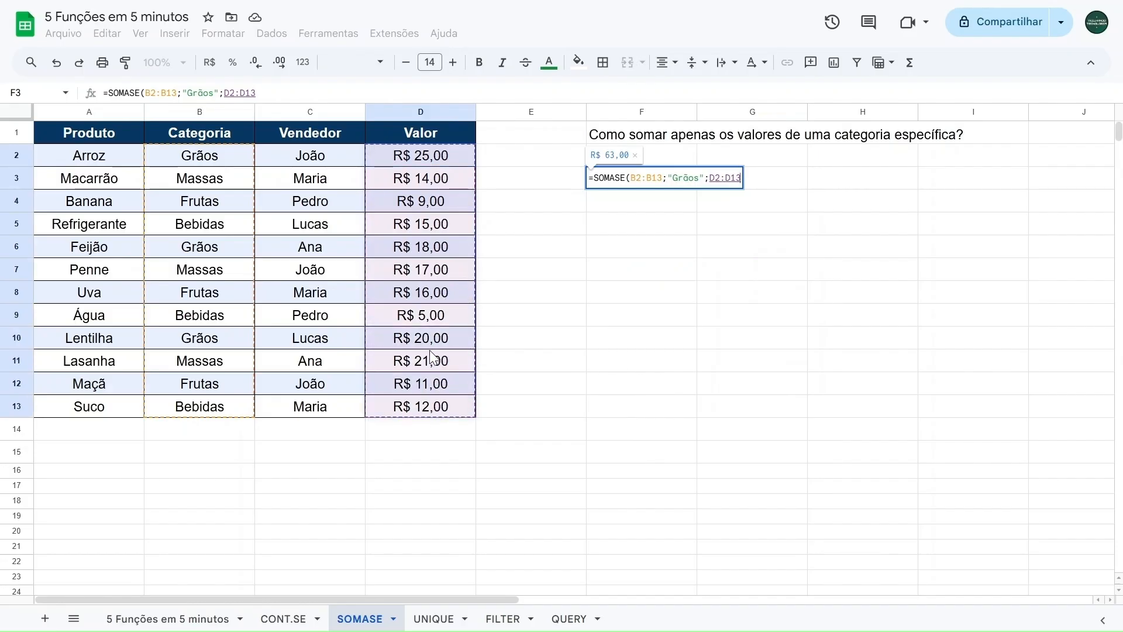
{"action": "type", "text": ")"}
{"action": "left_click_drag", "start_coordinate": [631, 178], "coordinate": [662, 178]}
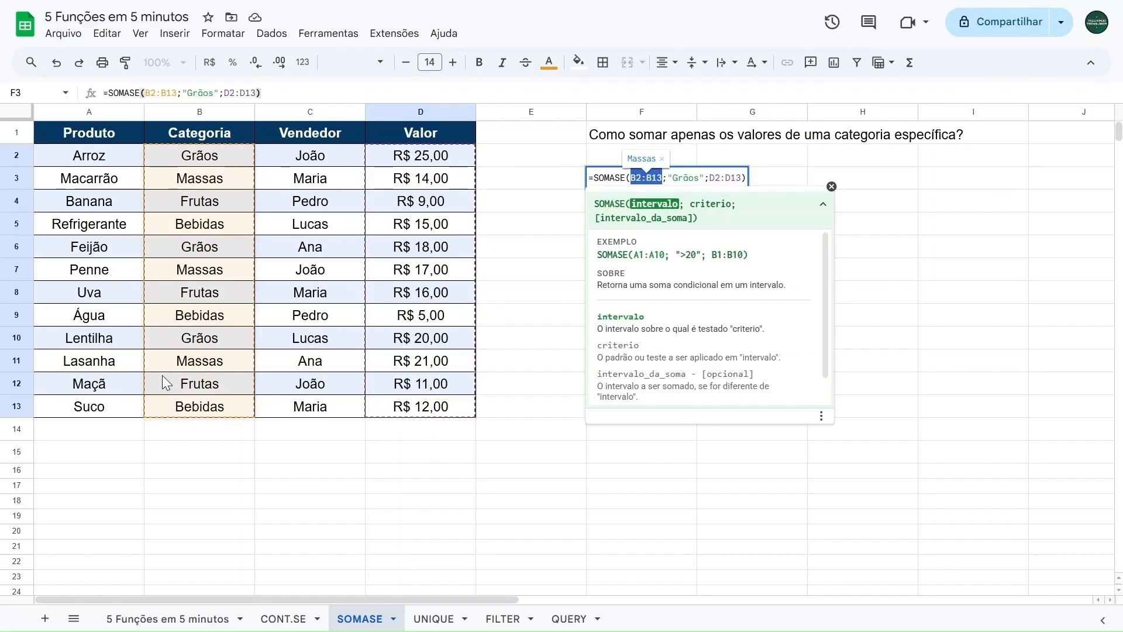
{"action": "left_click_drag", "start_coordinate": [671, 178], "coordinate": [742, 178]}
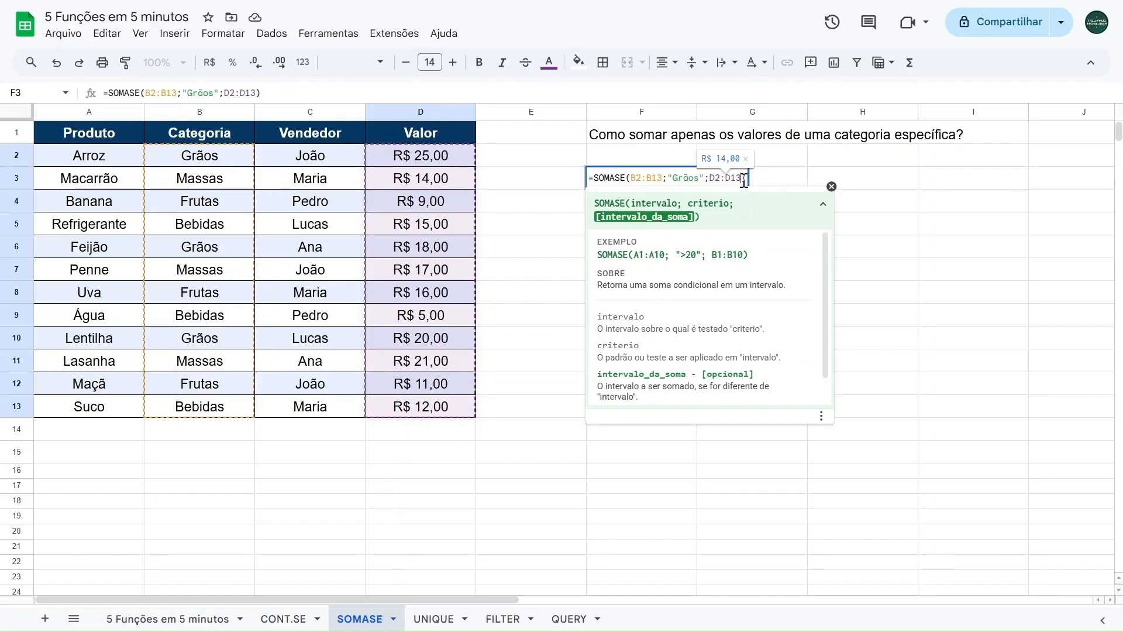
{"action": "key", "text": "Return"}
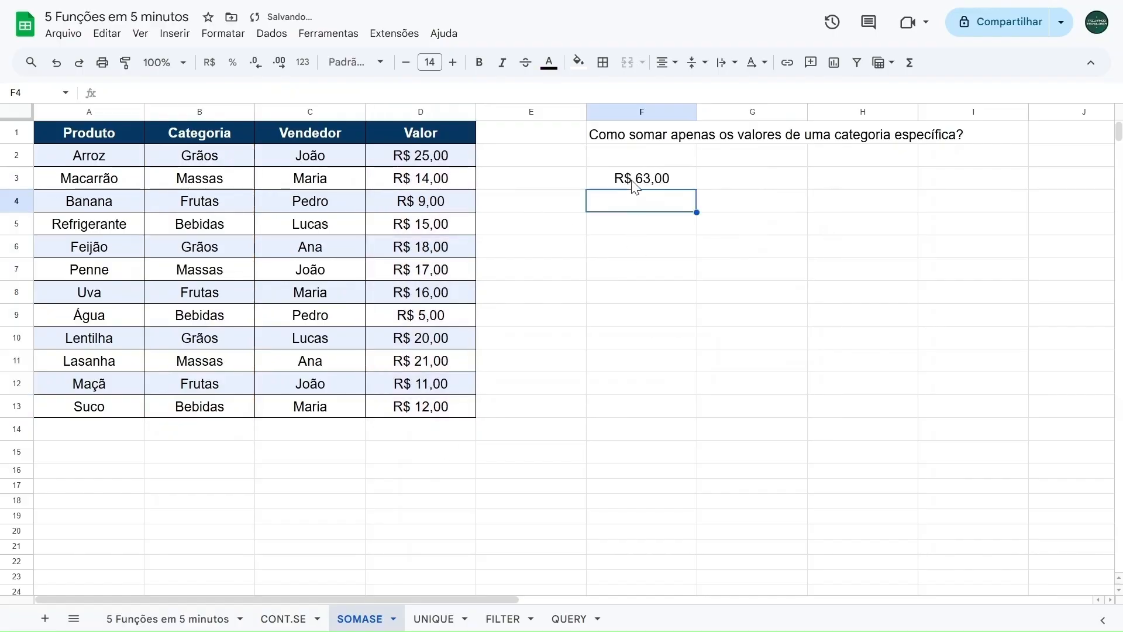
Check the SOMASE formula in F3 against the combined sum of the Grãos values in D2, D6 and D10
{"action": "left_click", "coordinate": [633, 186]}
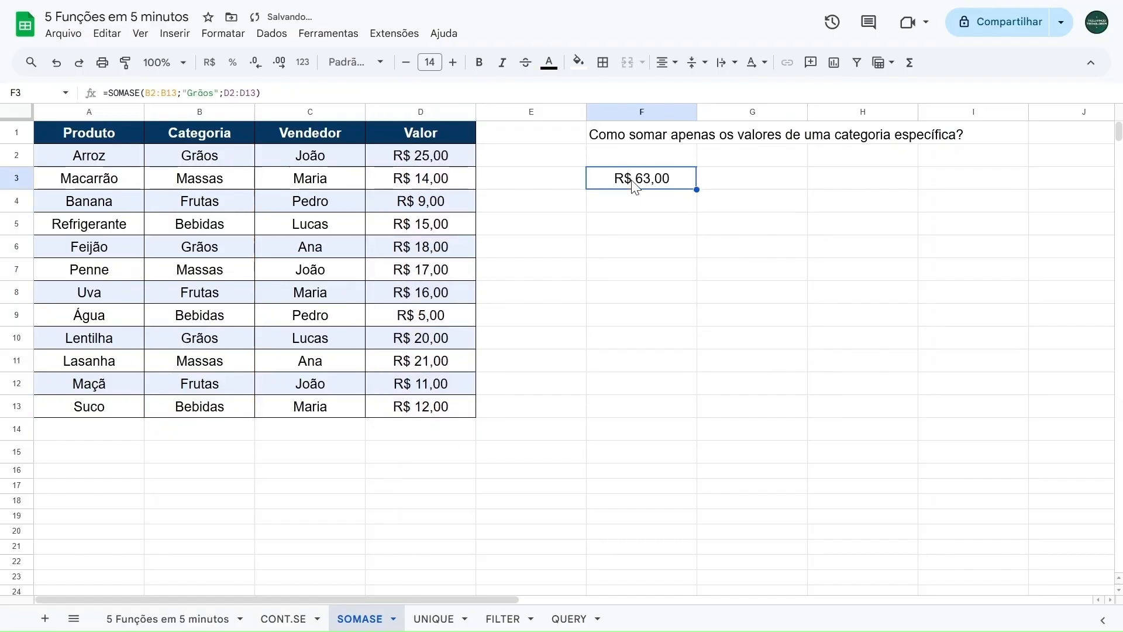
{"action": "left_click", "coordinate": [414, 159]}
{"action": "left_click", "coordinate": [429, 250], "text": "ctrl"}
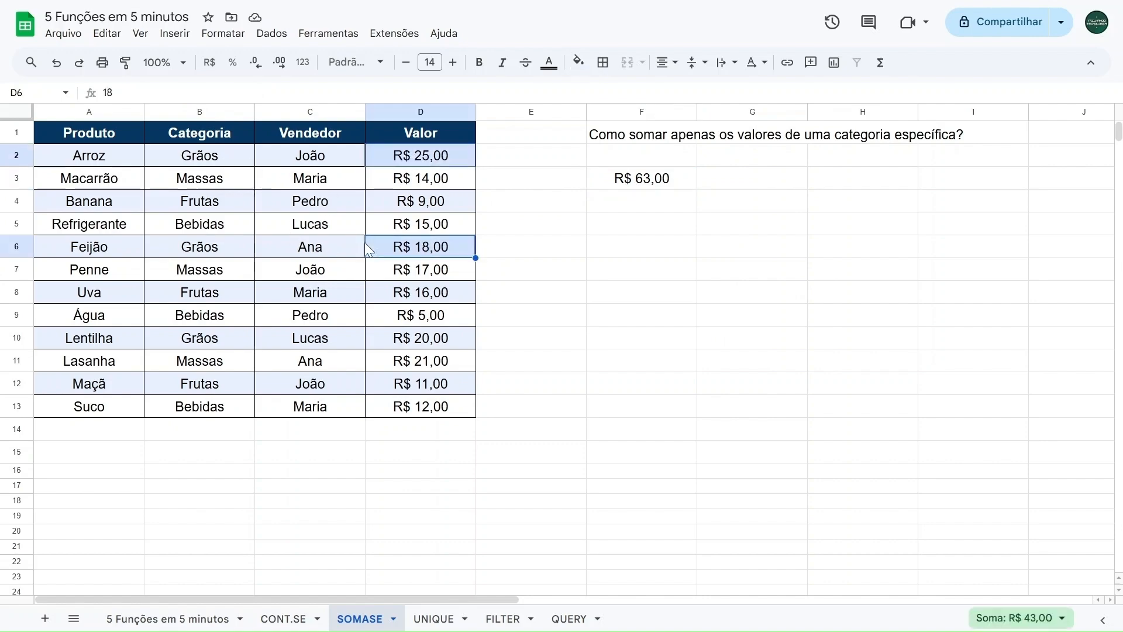
{"action": "left_click", "coordinate": [424, 342], "text": "ctrl"}
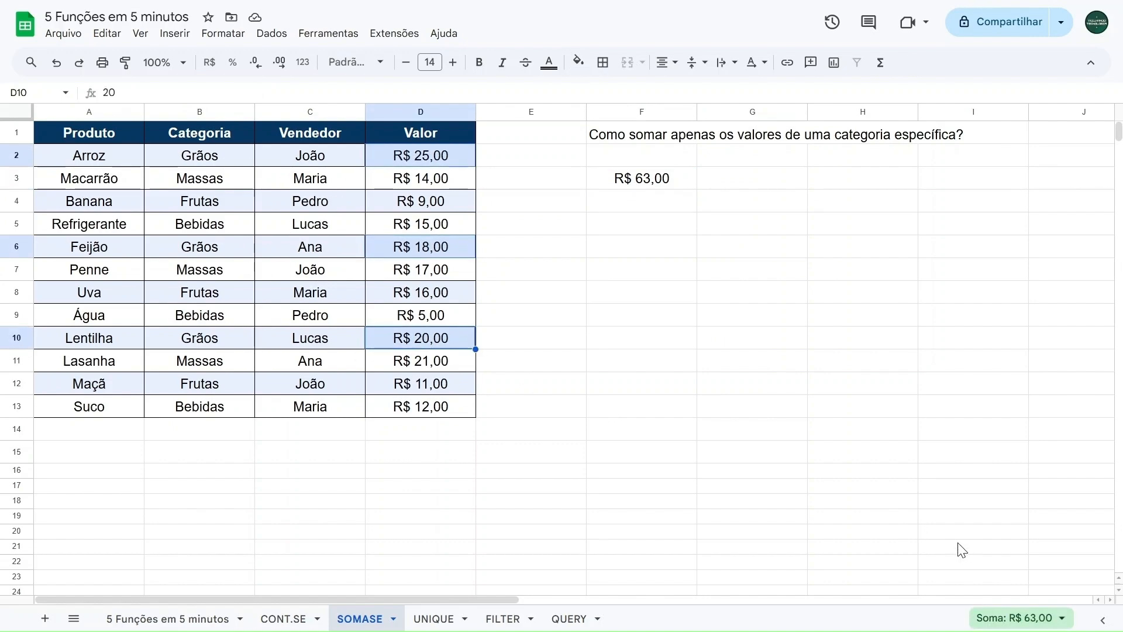
{"action": "left_click", "coordinate": [439, 156]}
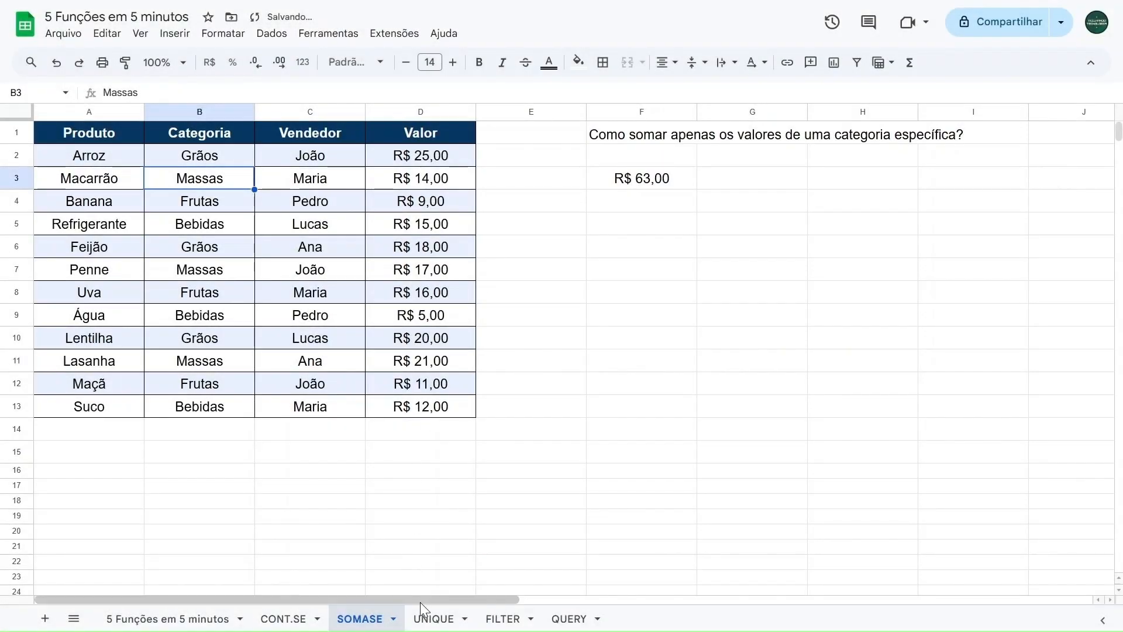
Open the UNIQUE sheet
{"action": "left_click", "coordinate": [429, 619]}
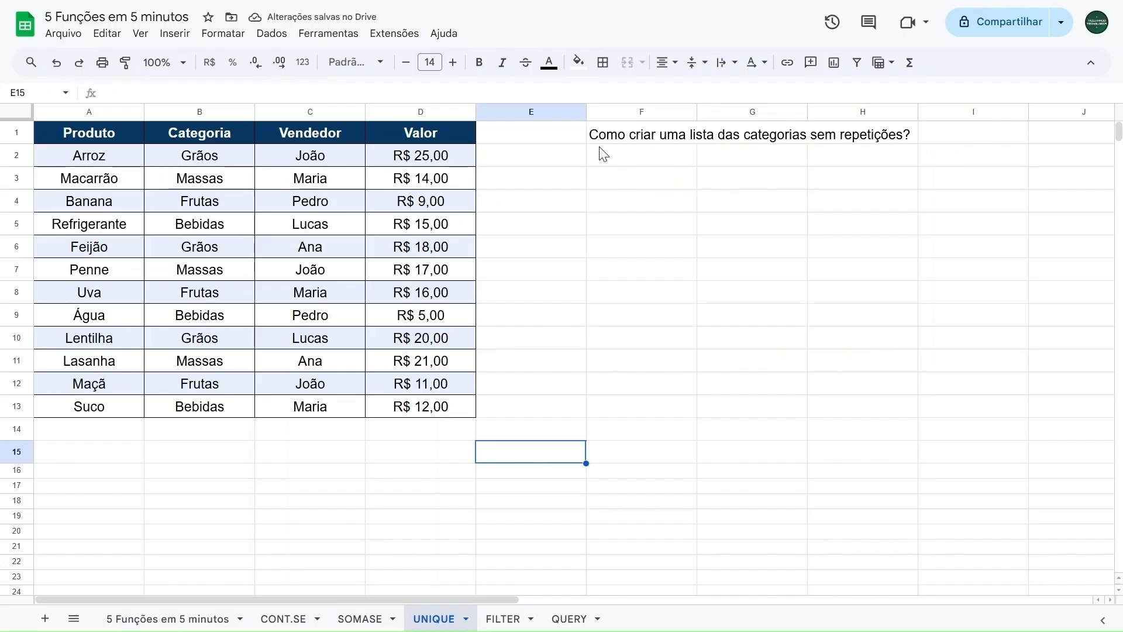
{"action": "left_click", "coordinate": [605, 178]}
{"action": "type", "text": "=unique"}
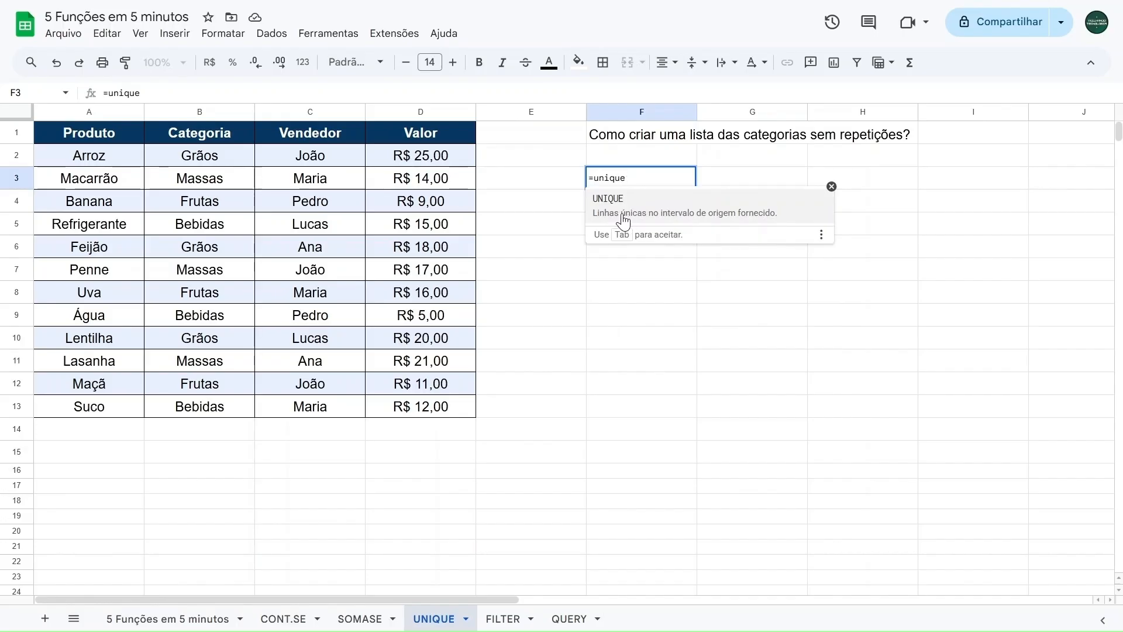
{"action": "key", "text": "Escape"}
{"action": "left_click_drag", "start_coordinate": [202, 155], "coordinate": [199, 408]}
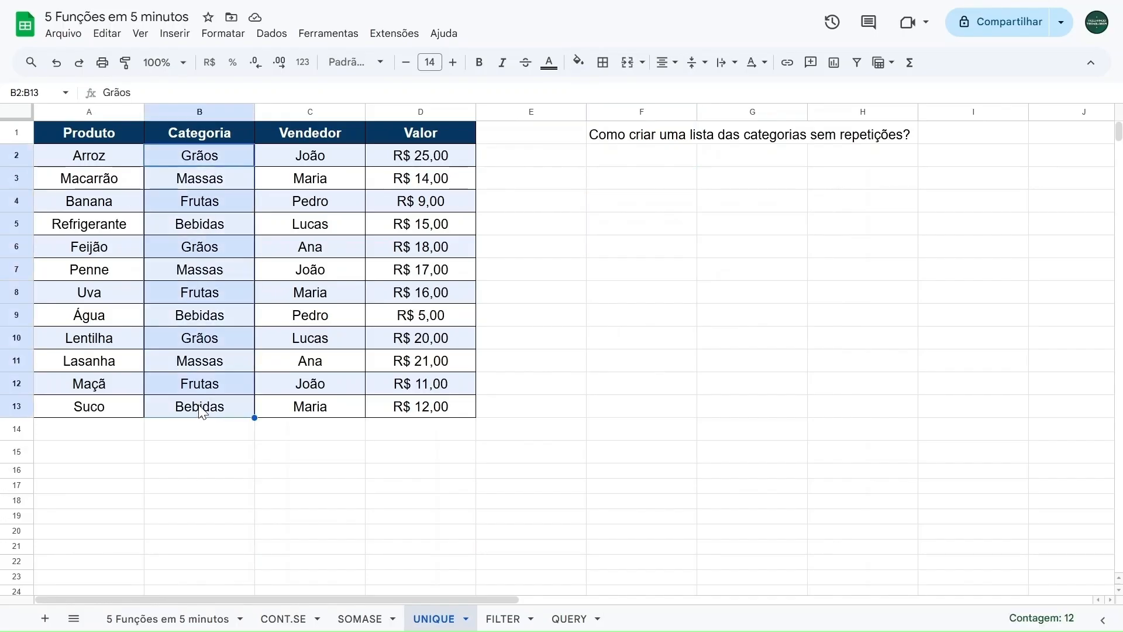
Enter the formula =UNIQUE(B2:B13) in F3 to list the categories without repetitions
{"action": "left_click", "coordinate": [636, 189]}
{"action": "type", "text": "=unique"}
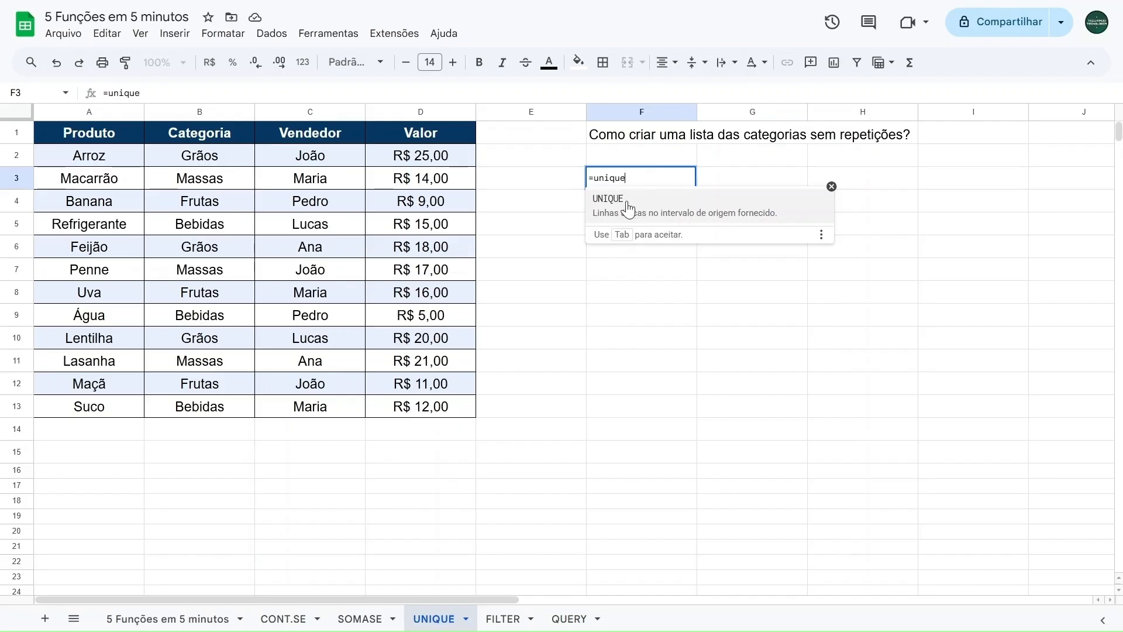
{"action": "left_click", "coordinate": [628, 207]}
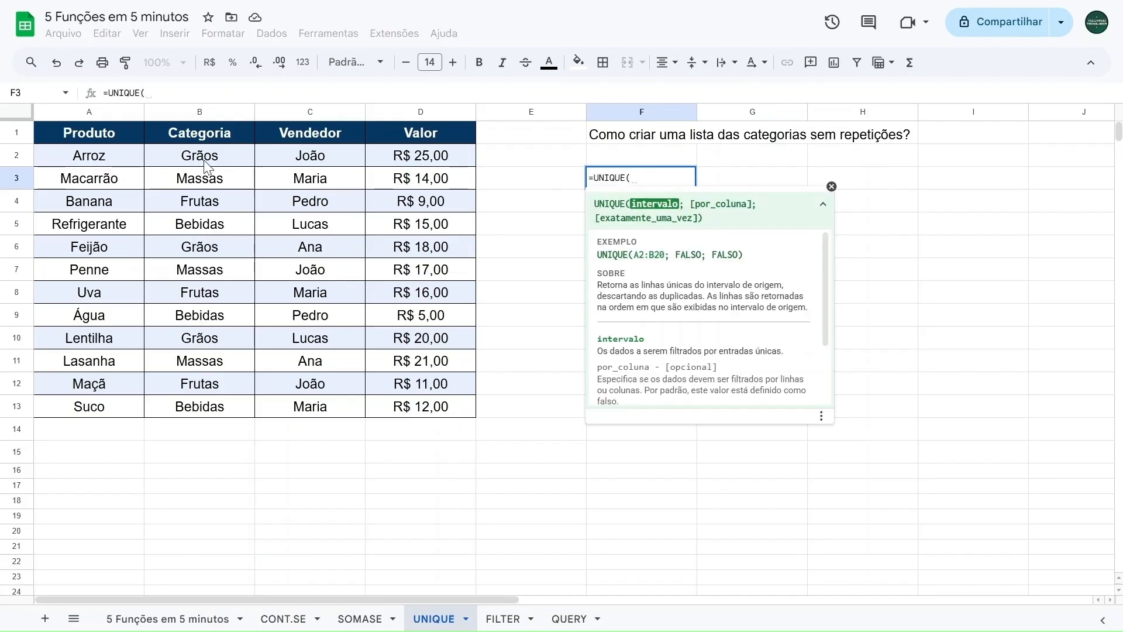
{"action": "left_click_drag", "start_coordinate": [204, 159], "coordinate": [193, 419]}
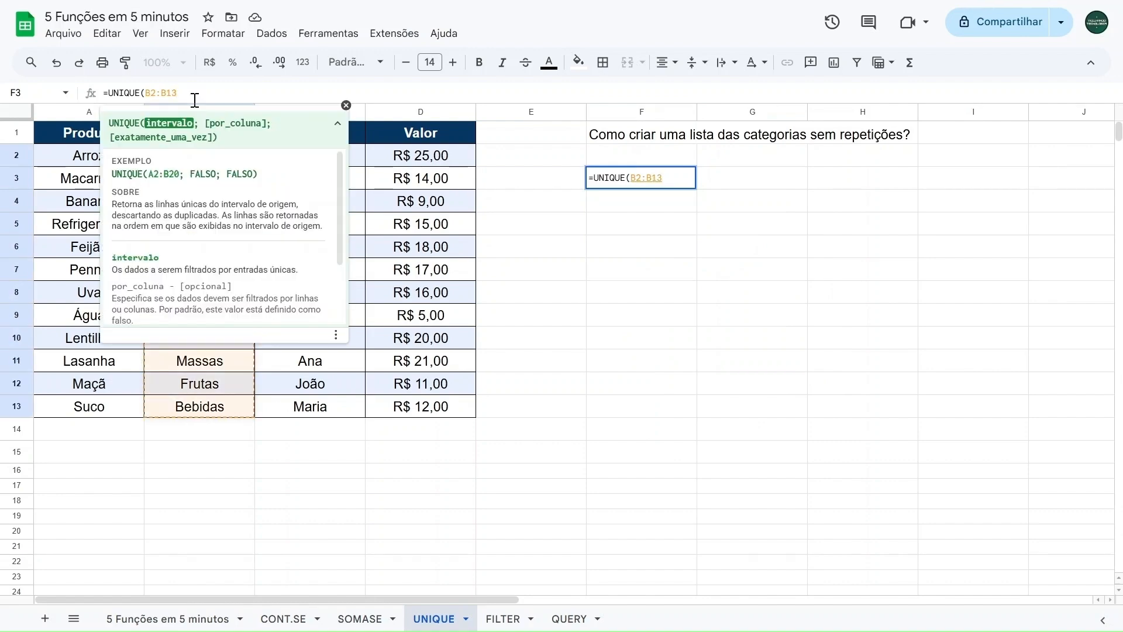
{"action": "type", "text": ")"}
{"action": "key", "text": "Return"}
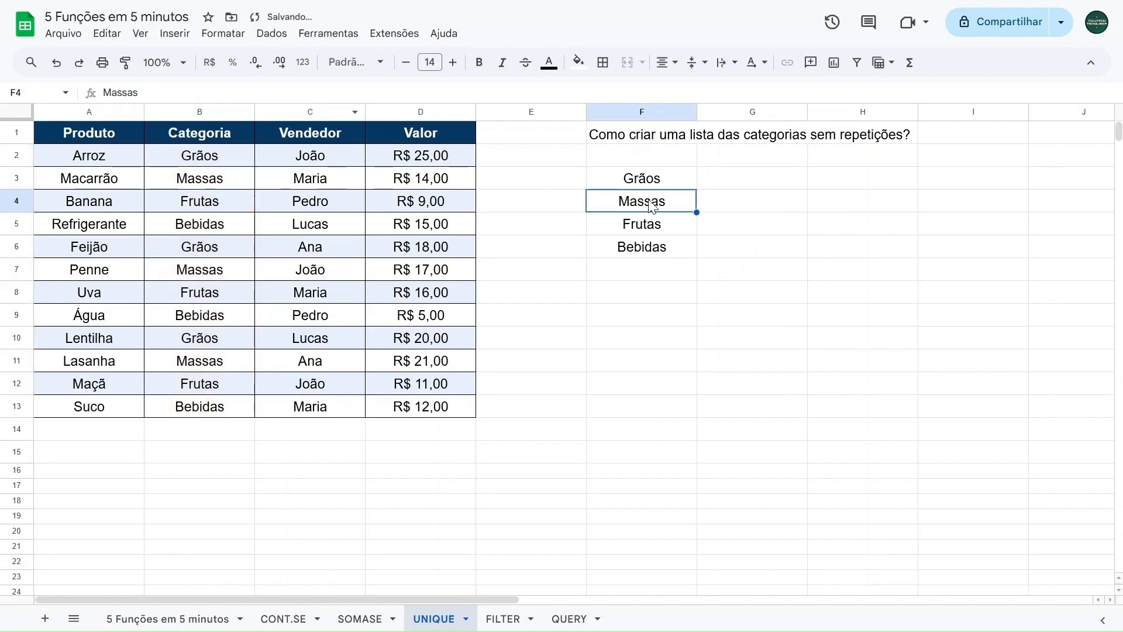
Compare the list of unique categories in F3:F6 with the Categoria values in B2:B13
{"action": "left_click", "coordinate": [672, 183]}
{"action": "key", "text": "Down"}
{"action": "key", "text": "Down"}
{"action": "key", "text": "Down"}
{"action": "key", "text": "Up"}
{"action": "key", "text": "Up"}
{"action": "key", "text": "Up"}
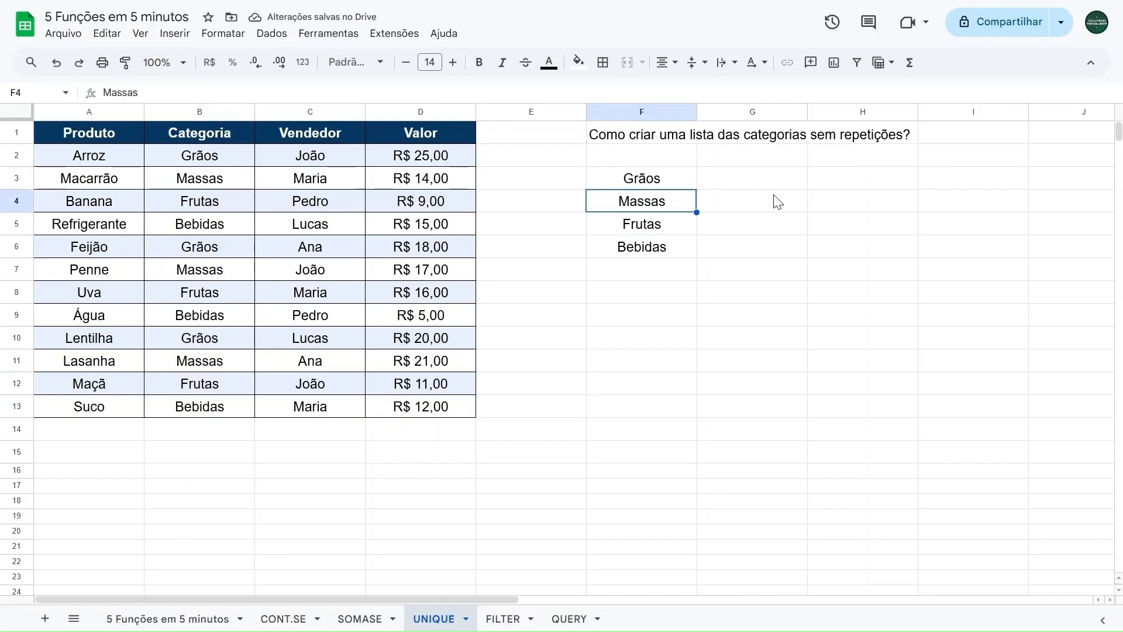
{"action": "left_click_drag", "start_coordinate": [662, 179], "coordinate": [666, 243]}
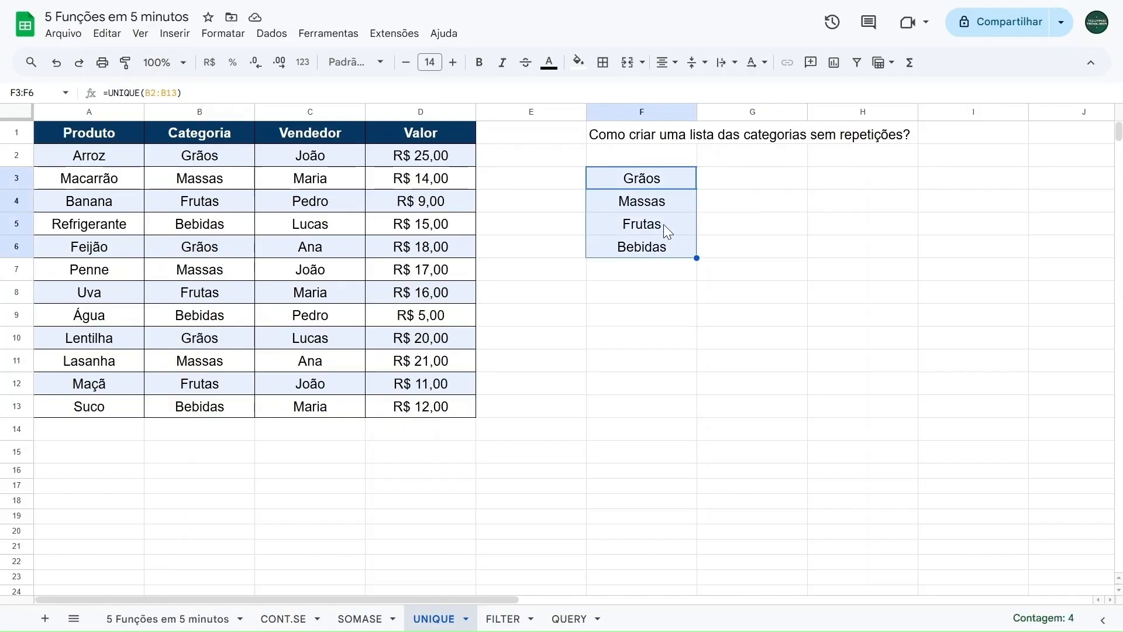
{"action": "left_click_drag", "start_coordinate": [235, 160], "coordinate": [229, 407]}
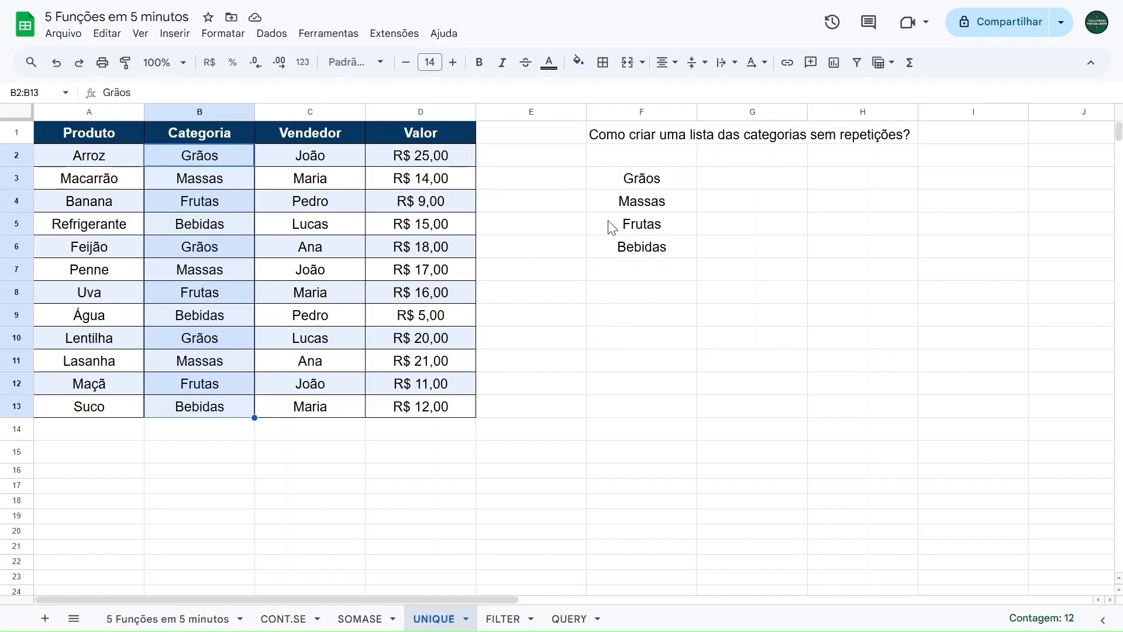
{"action": "left_click", "coordinate": [643, 201]}
{"action": "left_click", "coordinate": [641, 224]}
{"action": "left_click", "coordinate": [641, 246]}
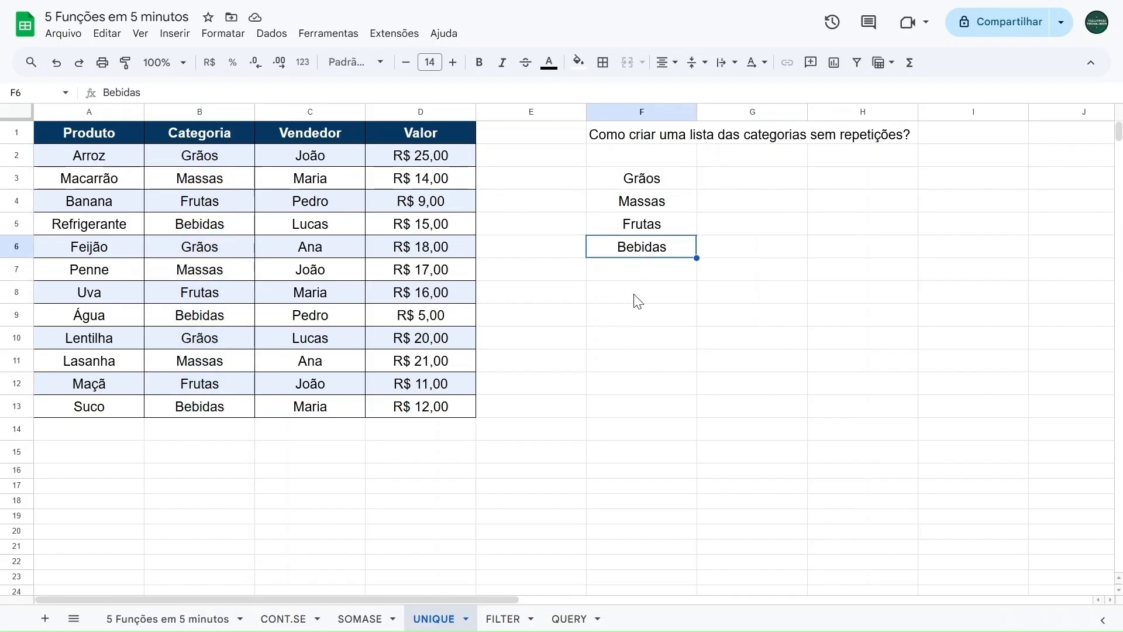
{"action": "left_click", "coordinate": [637, 301]}
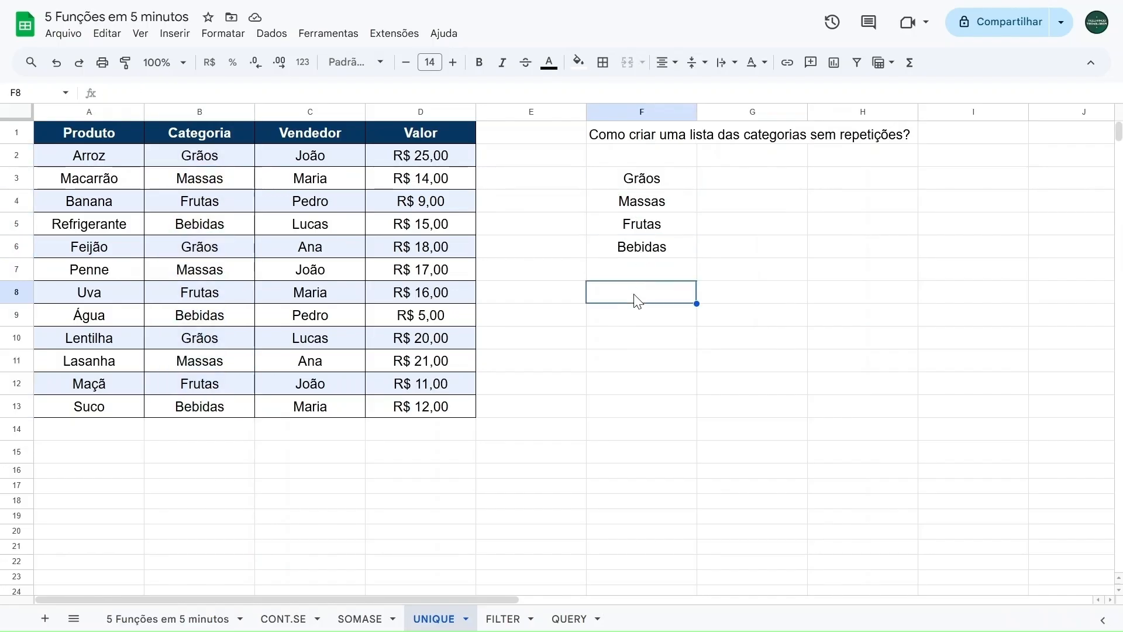
Open the FILTER sheet and select cell F3
{"action": "left_click", "coordinate": [505, 610]}
{"action": "left_click", "coordinate": [612, 189]}
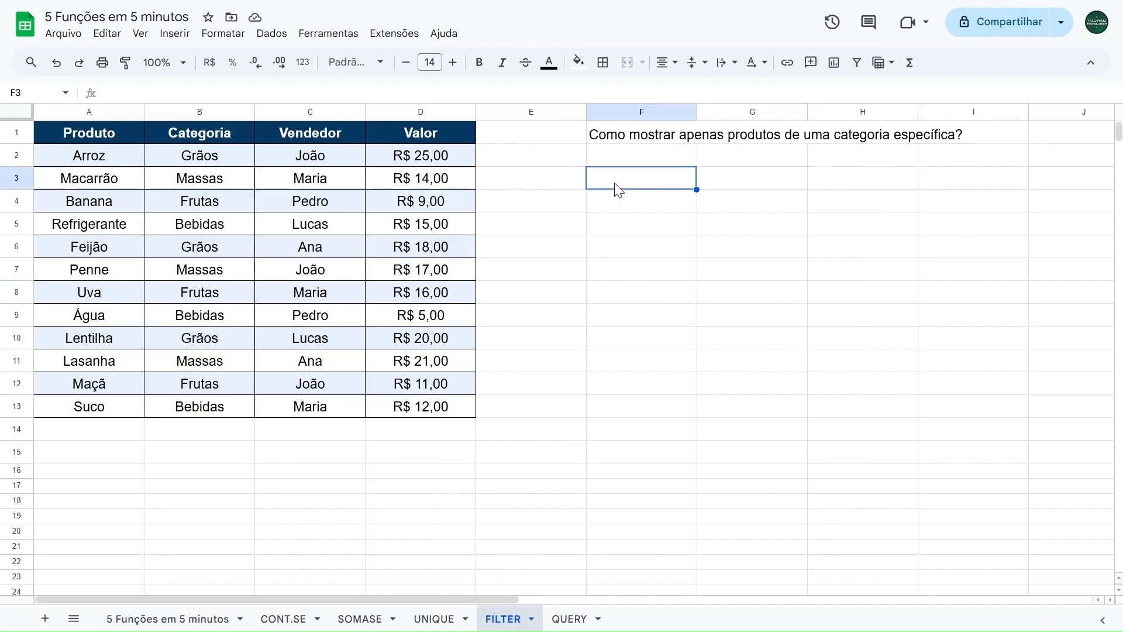
{"action": "type", "text": "=filter"}
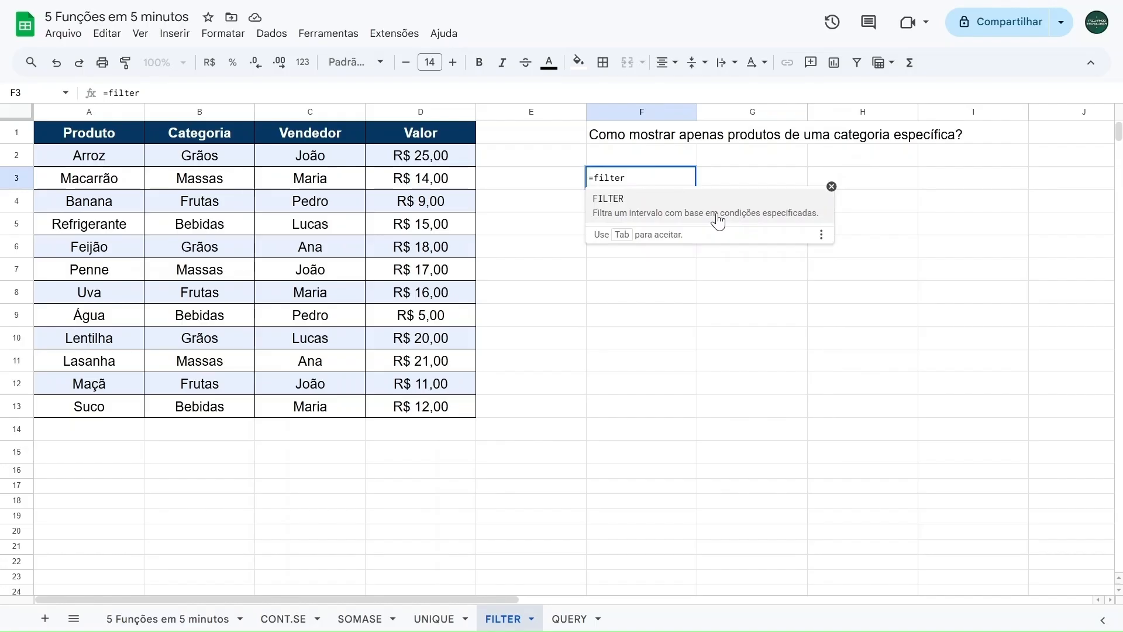
{"action": "key", "text": "Escape"}
{"action": "left_click_drag", "start_coordinate": [104, 161], "coordinate": [407, 406]}
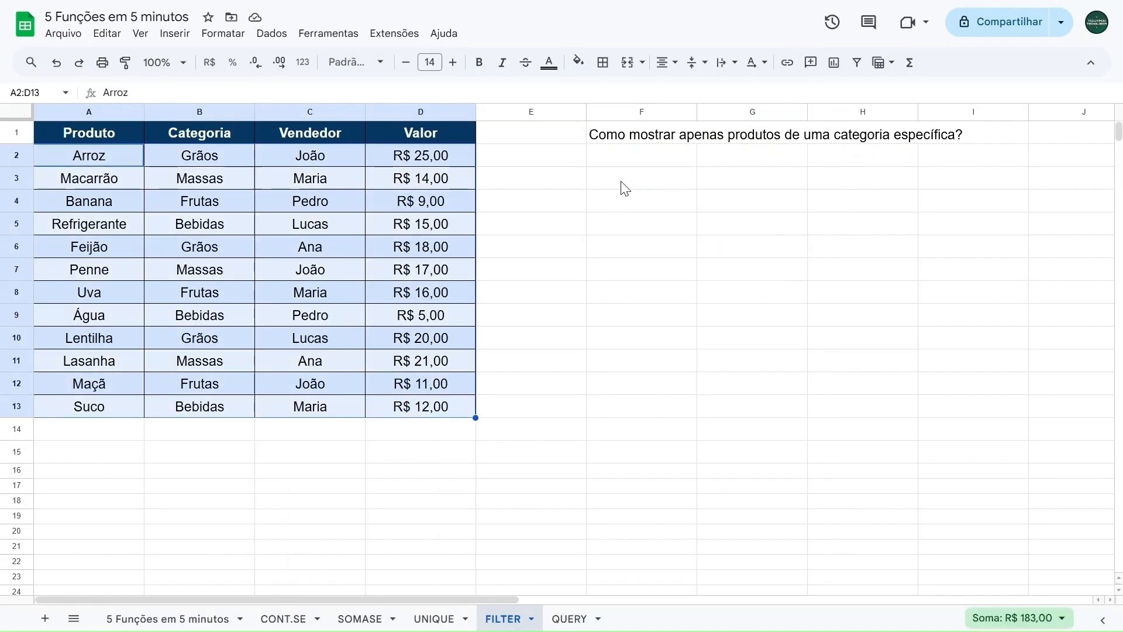
{"action": "left_click", "coordinate": [621, 183]}
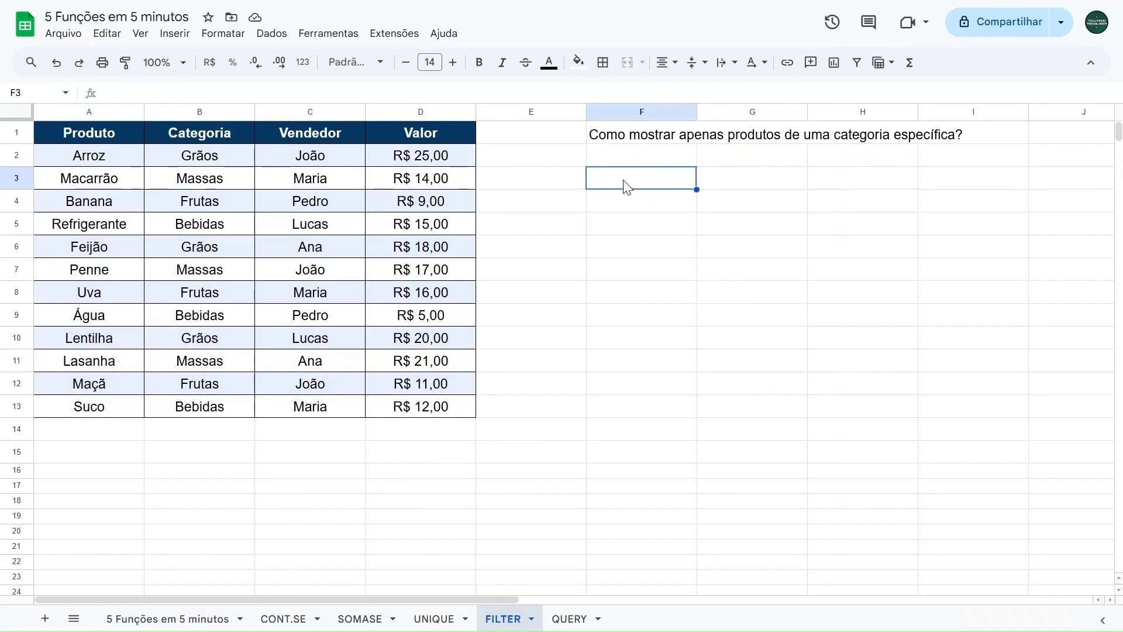
{"action": "left_click", "coordinate": [606, 139]}
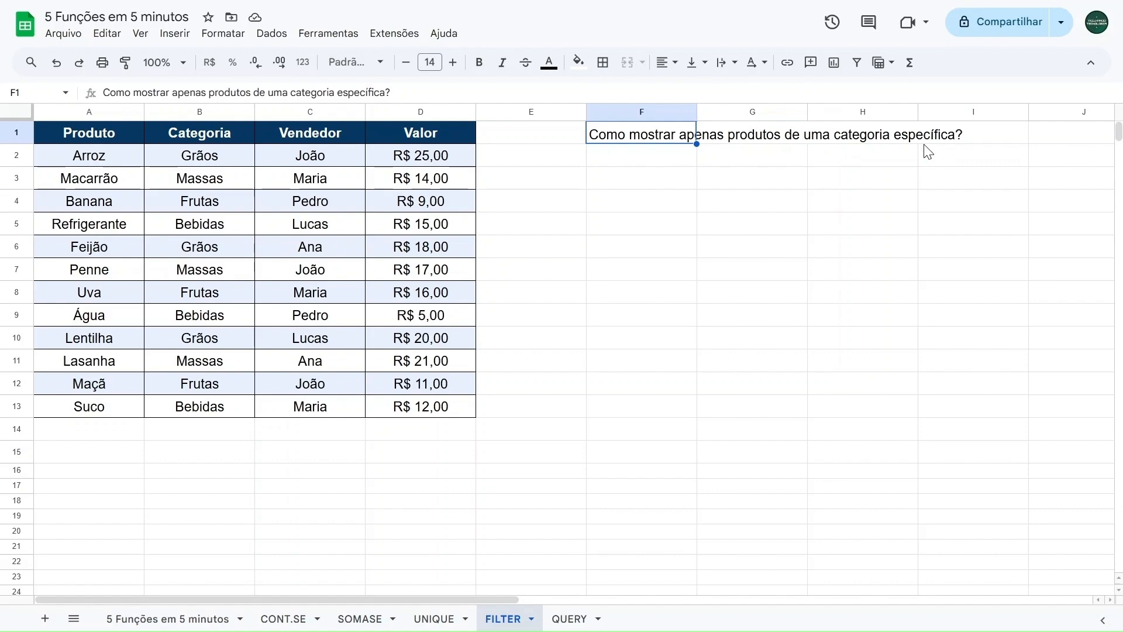
{"action": "left_click", "coordinate": [183, 204]}
Enter the formula =FILTER(A2:D13;B2:B13 = "Frutas") in F3 to show only the products of the Frutas category
{"action": "left_click", "coordinate": [657, 186]}
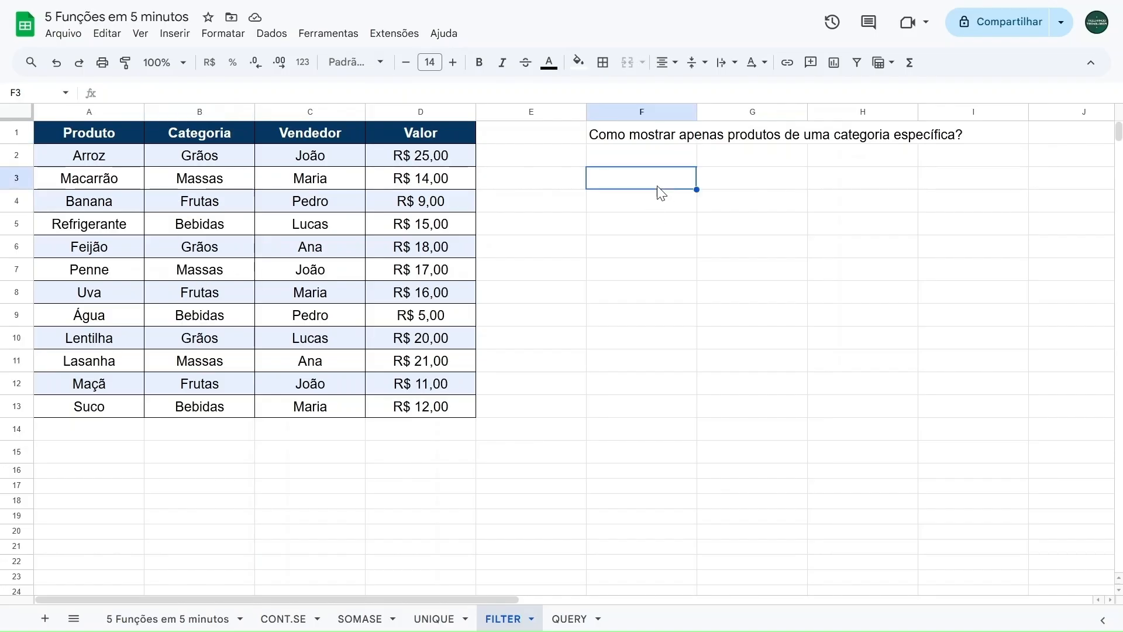
{"action": "type", "text": "=filter"}
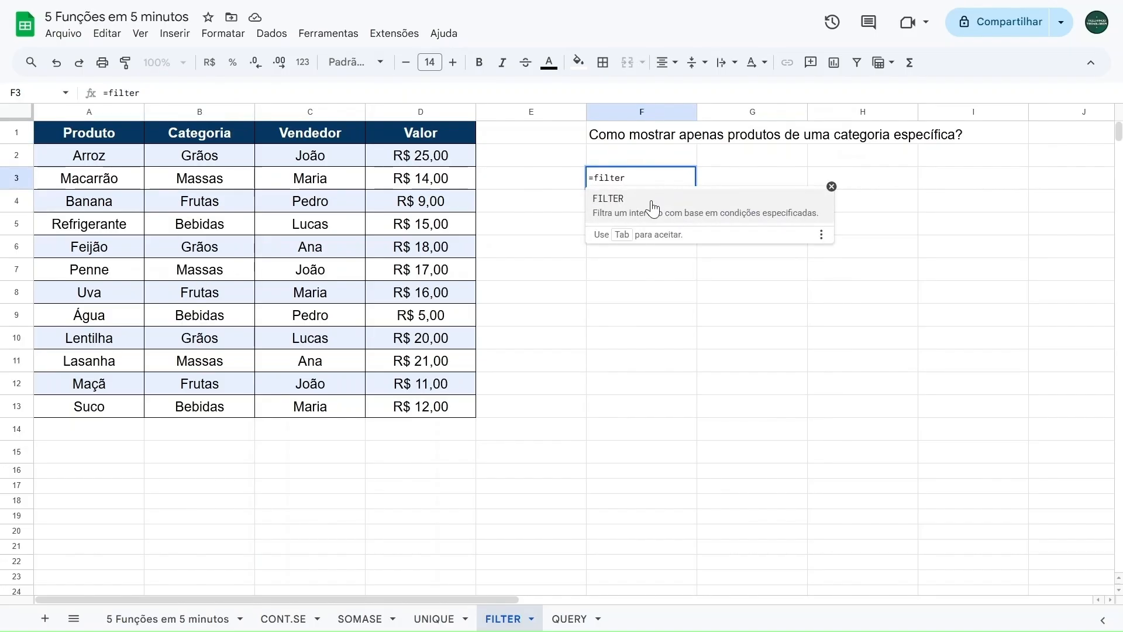
{"action": "left_click", "coordinate": [655, 210]}
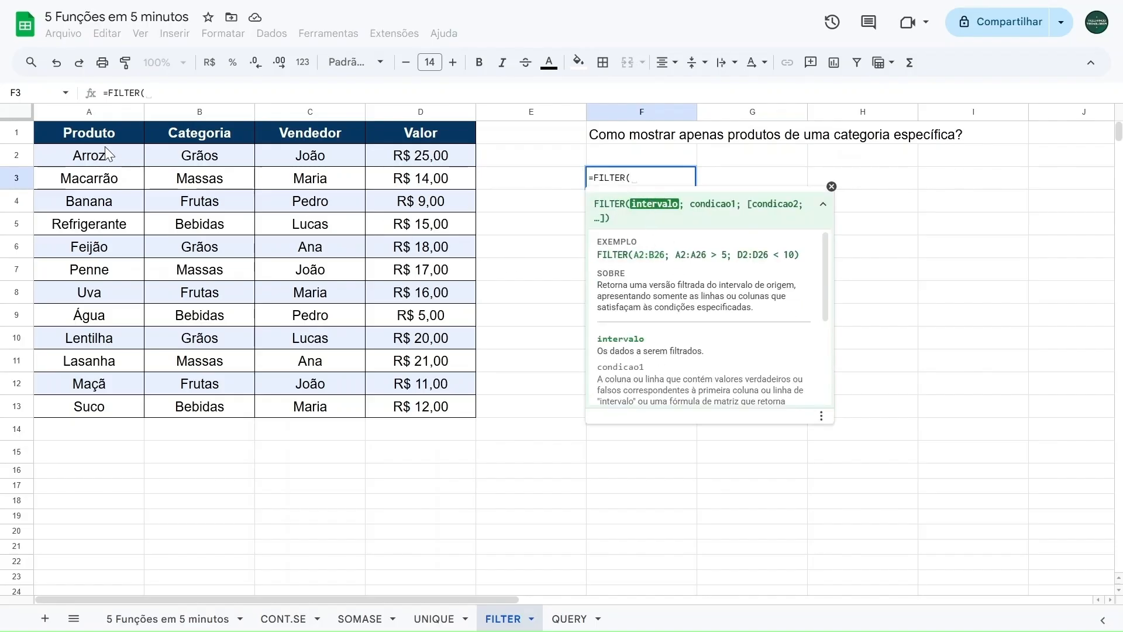
{"action": "left_click_drag", "start_coordinate": [95, 159], "coordinate": [410, 400]}
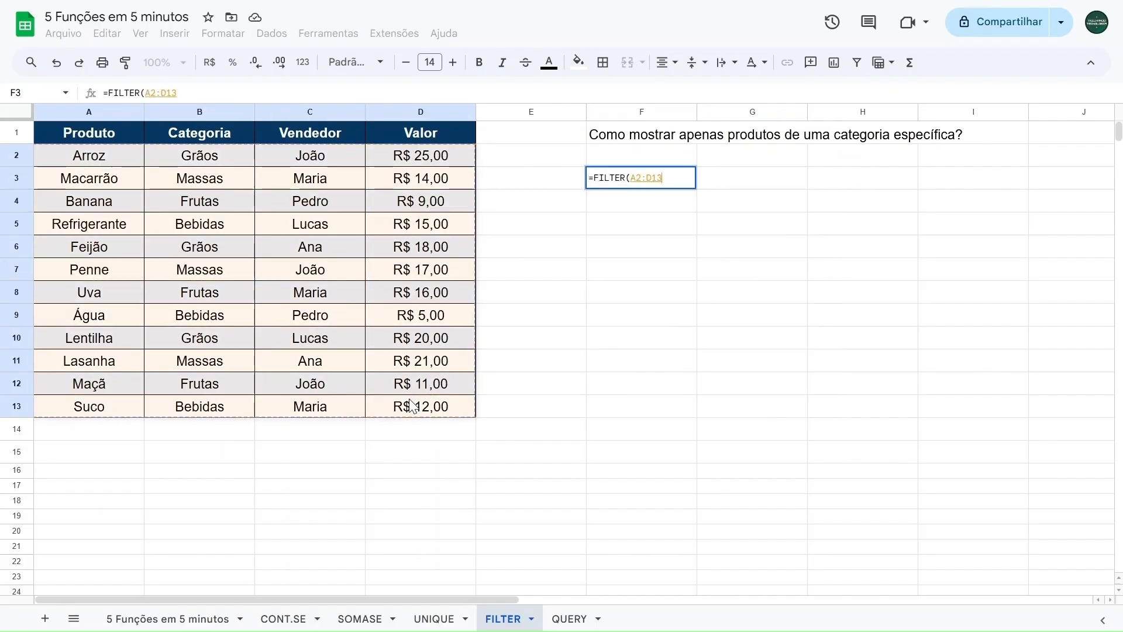
{"action": "type", "text": ";"}
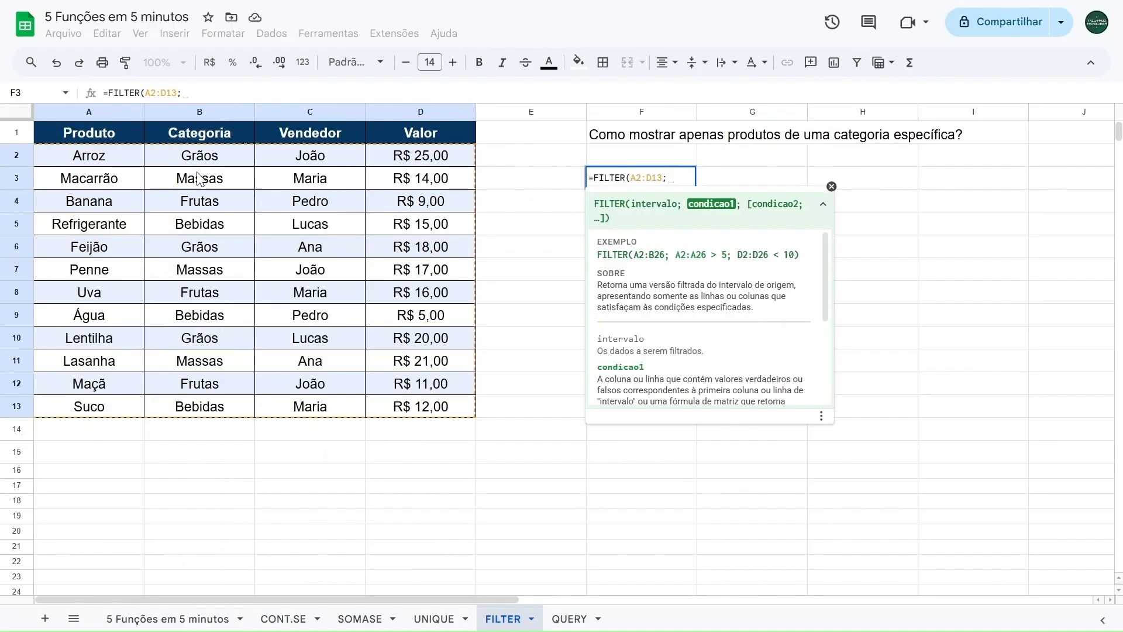
{"action": "left_click_drag", "start_coordinate": [199, 157], "coordinate": [201, 408]}
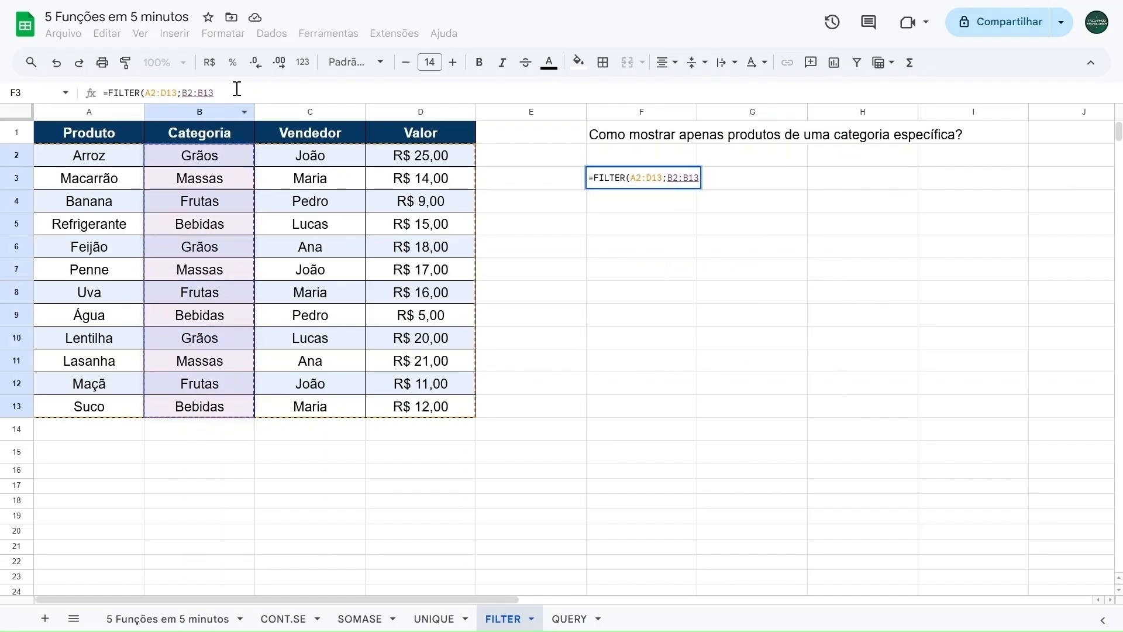
{"action": "type", "text": "= \"\""}
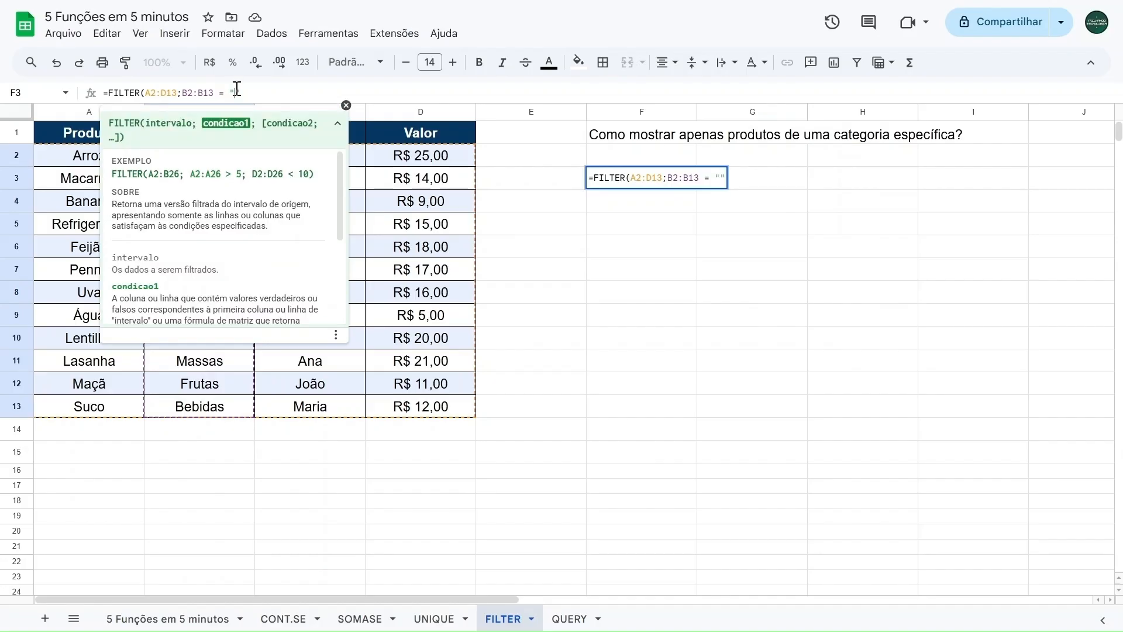
{"action": "type", "text": "as\")"}
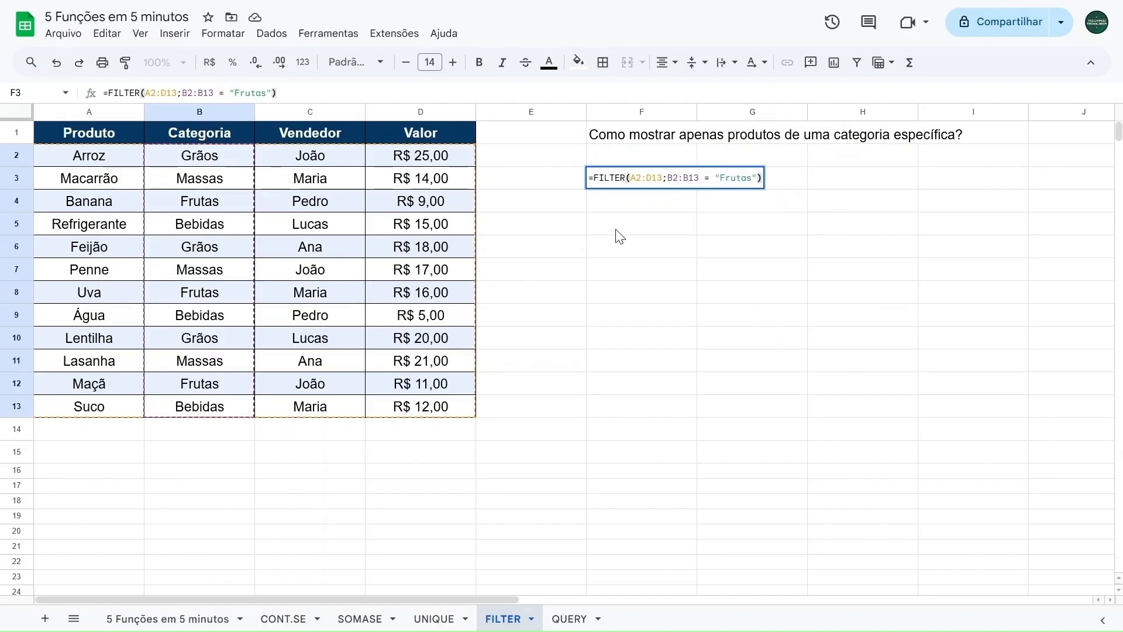
{"action": "key", "text": "Return"}
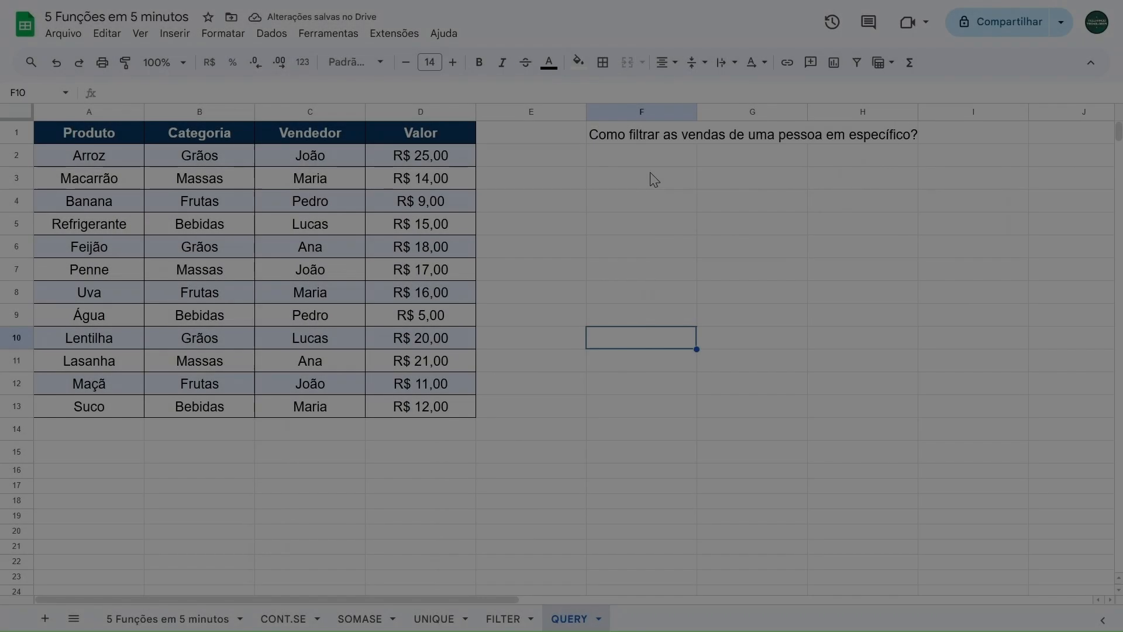
On the QUERY sheet, examine the table data in A2:D13, the question in F1 and the Vendedor column C2:C13
{"action": "left_click", "coordinate": [651, 175]}
{"action": "left_click", "coordinate": [92, 164]}
{"action": "left_click_drag", "start_coordinate": [92, 163], "coordinate": [389, 416]}
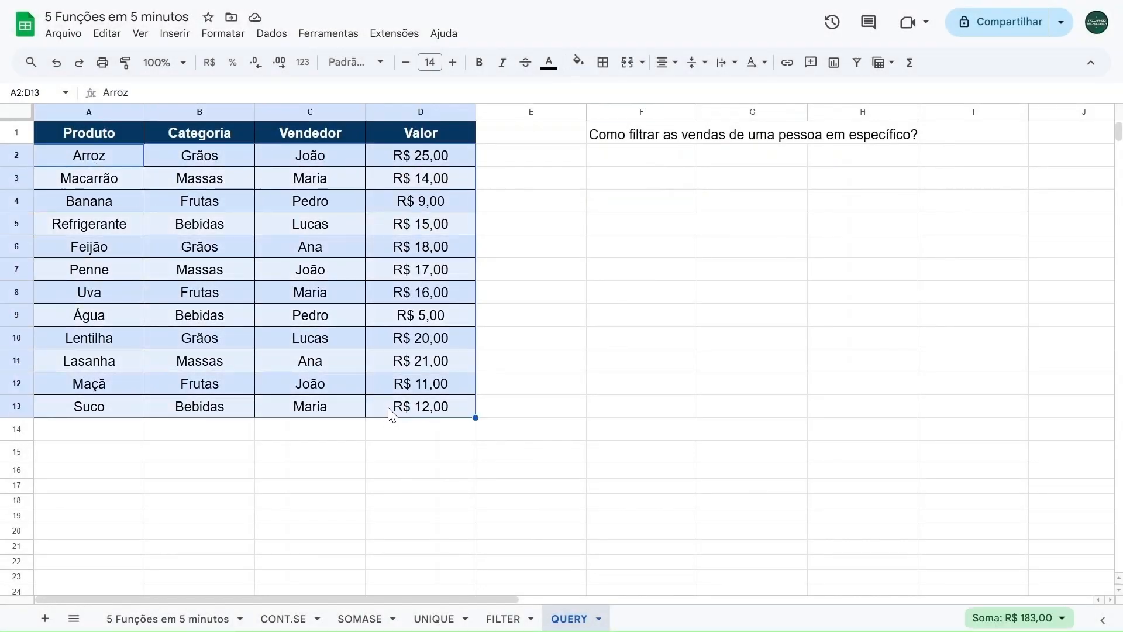
{"action": "left_click", "coordinate": [634, 188]}
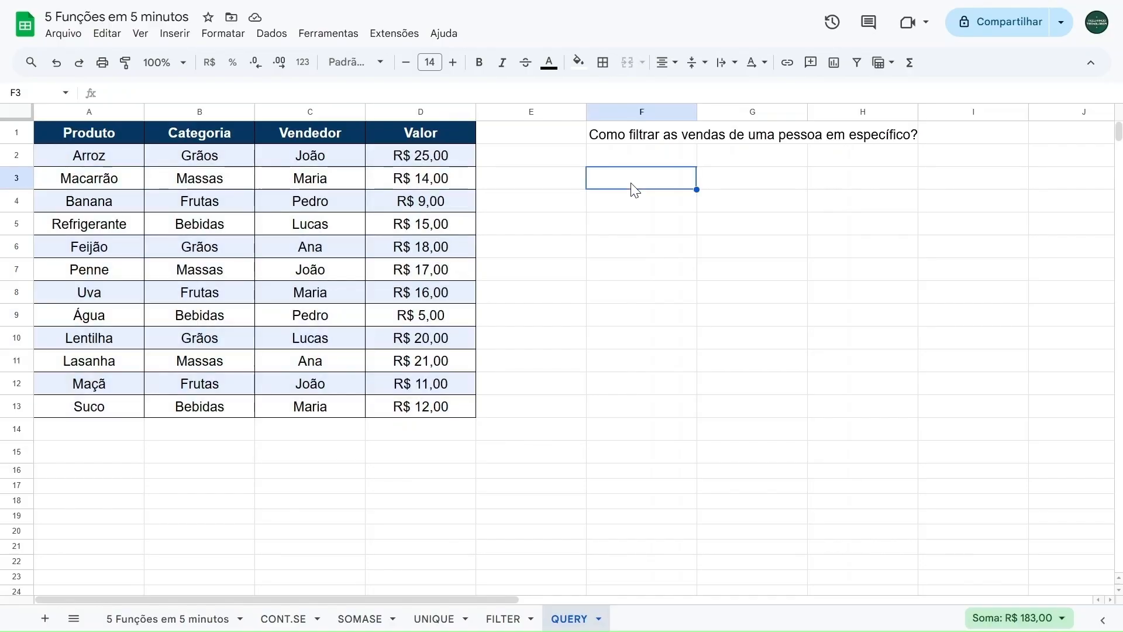
{"action": "left_click", "coordinate": [618, 140]}
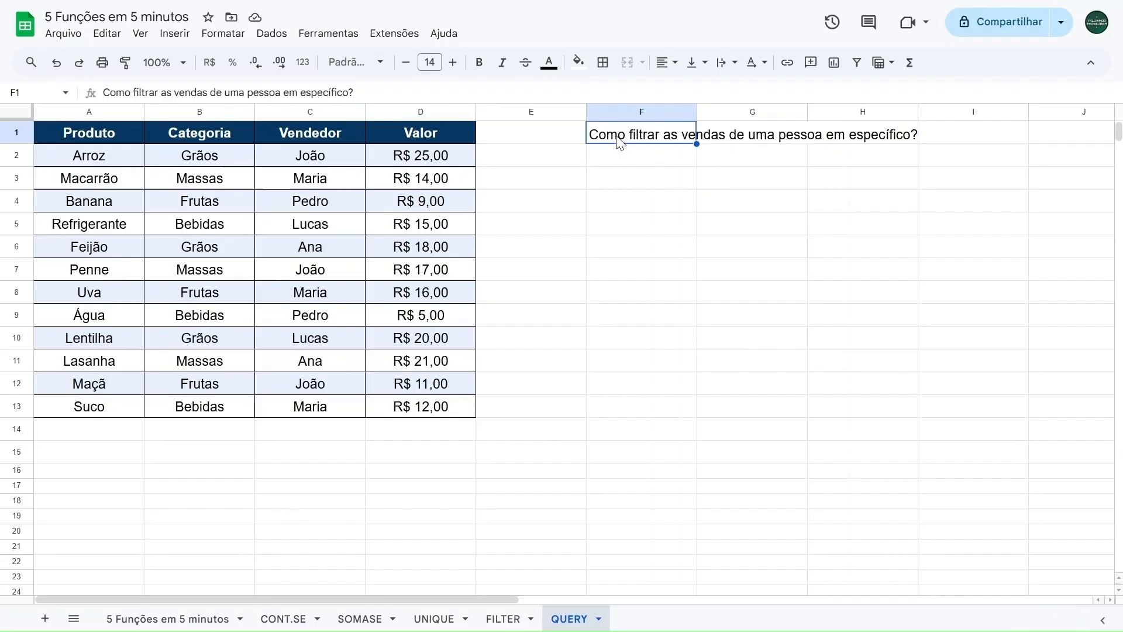
{"action": "left_click", "coordinate": [640, 185]}
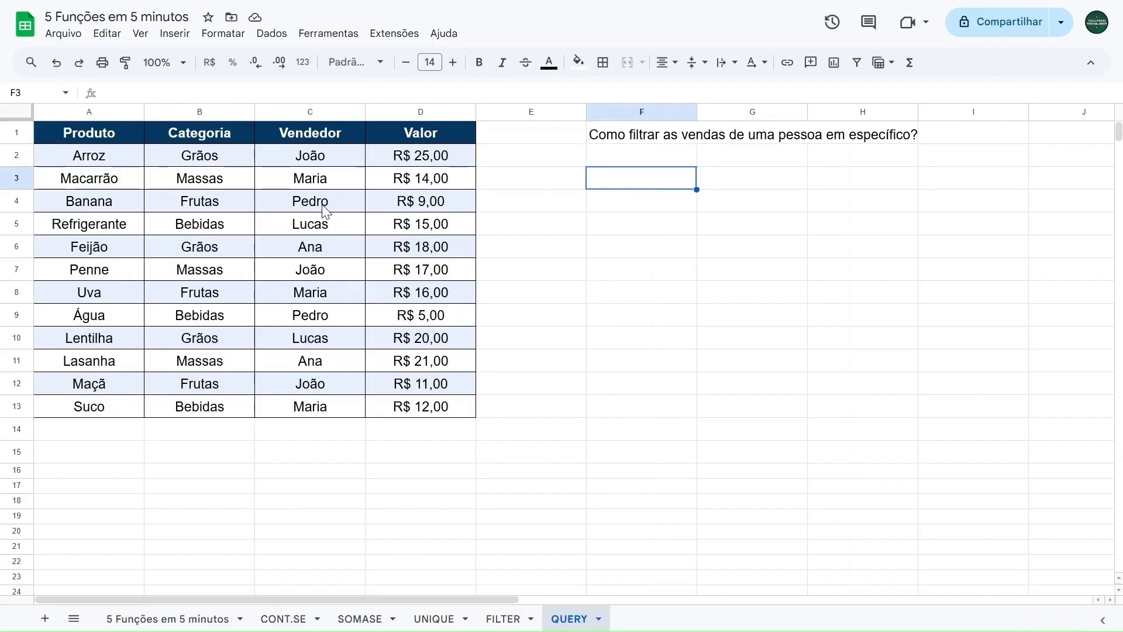
{"action": "left_click_drag", "start_coordinate": [313, 165], "coordinate": [313, 403]}
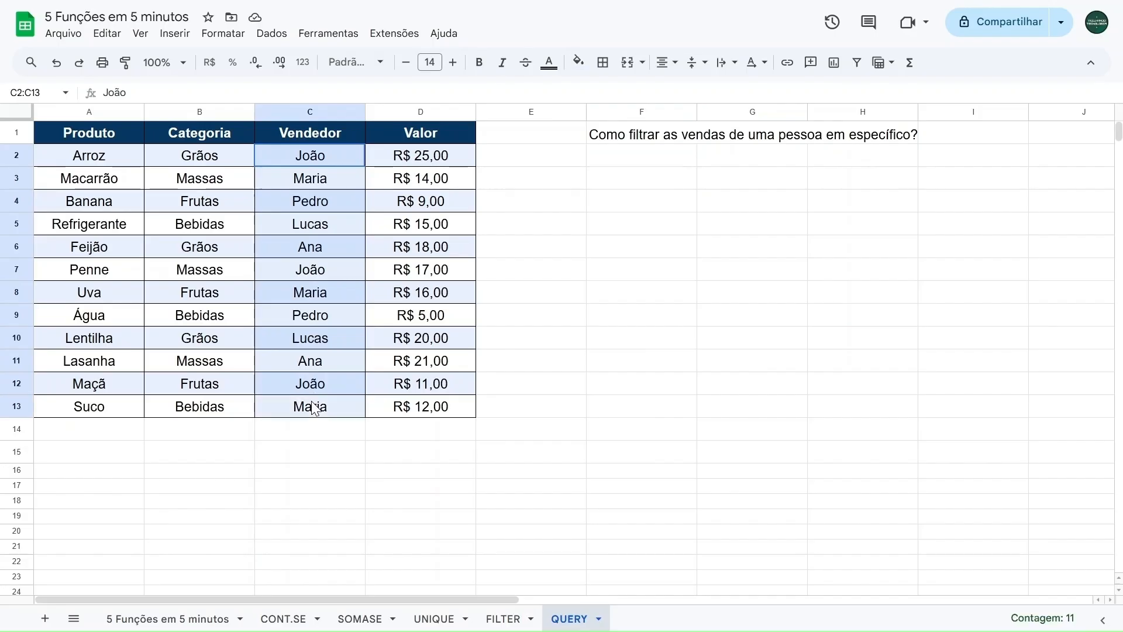
Start a QUERY formula in F3 with A2:D13 as its data range
{"action": "left_click", "coordinate": [630, 182]}
{"action": "type", "text": "=query"}
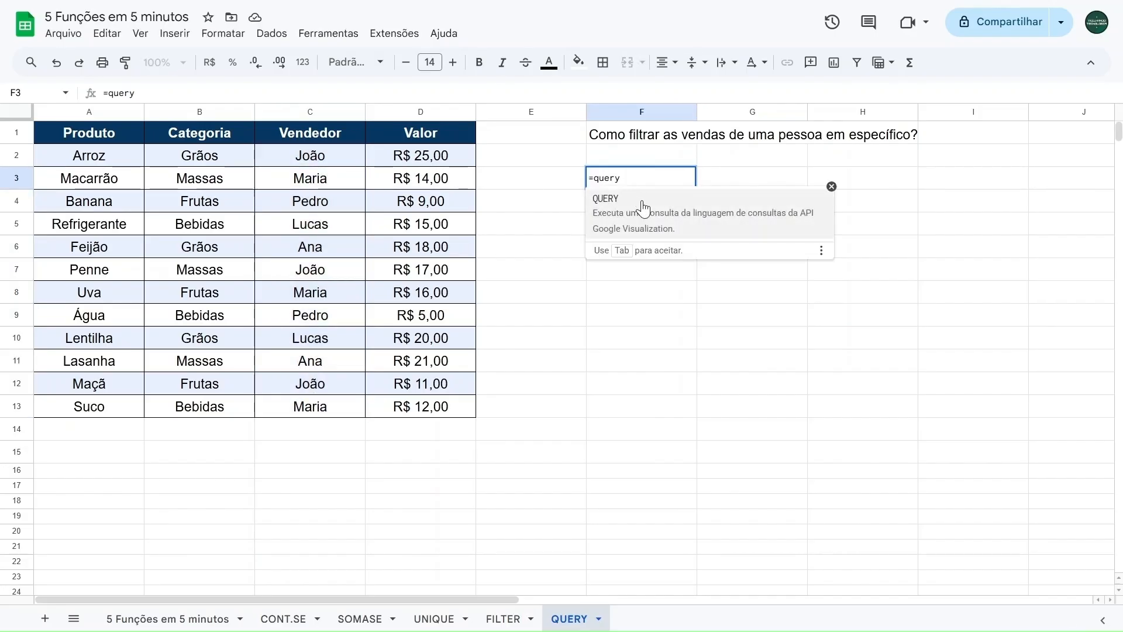
{"action": "left_click", "coordinate": [643, 205]}
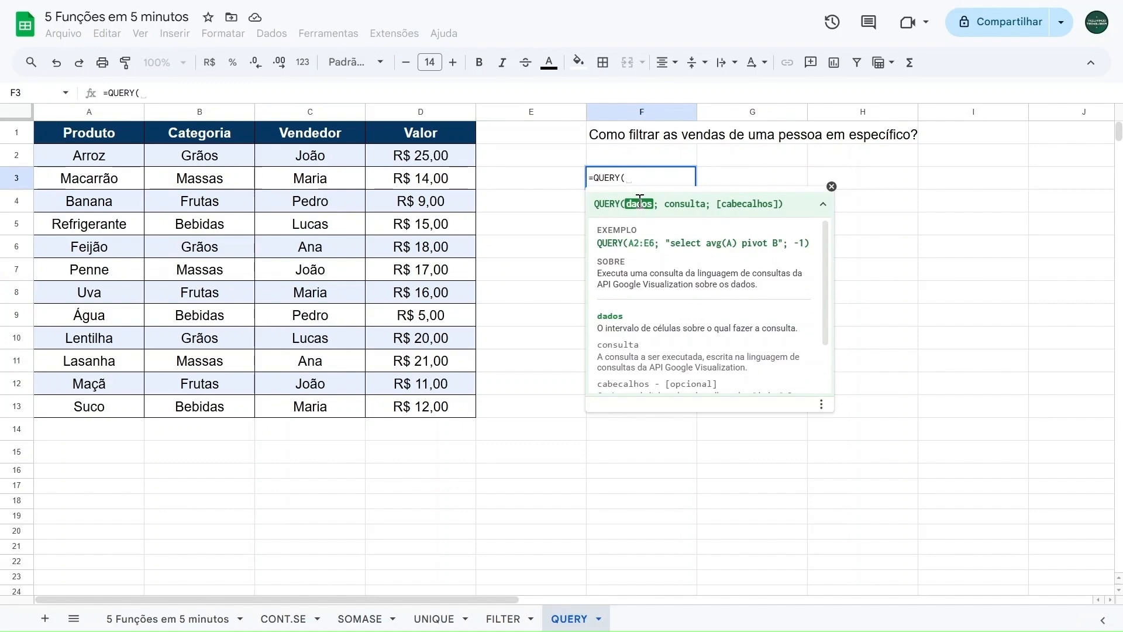
{"action": "left_click_drag", "start_coordinate": [82, 157], "coordinate": [415, 410]}
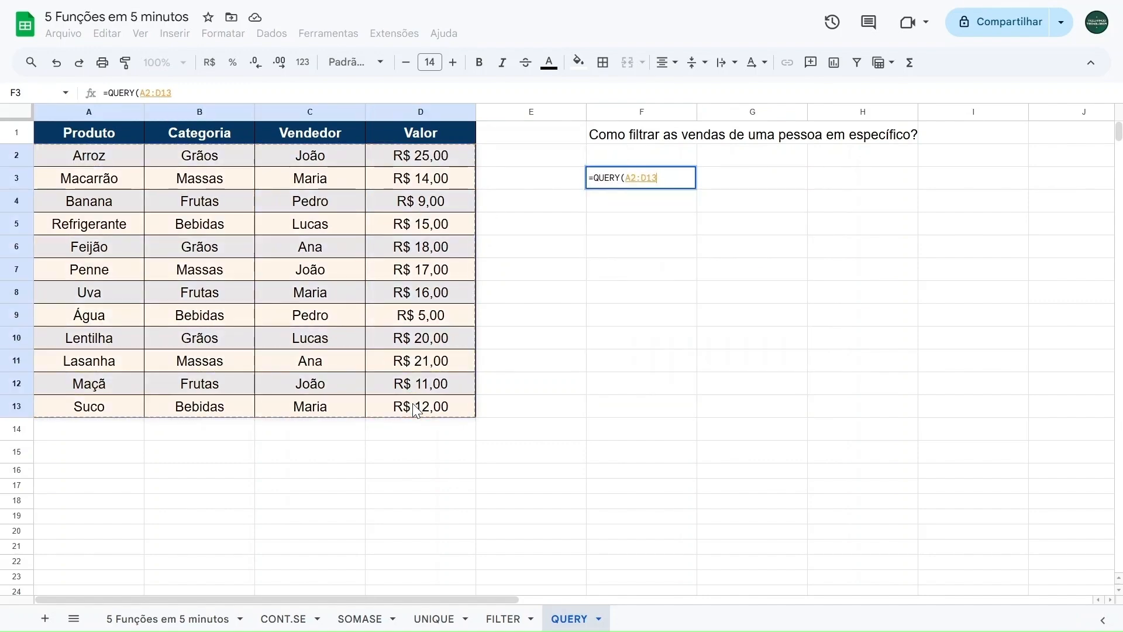
{"action": "type", "text": ";"}
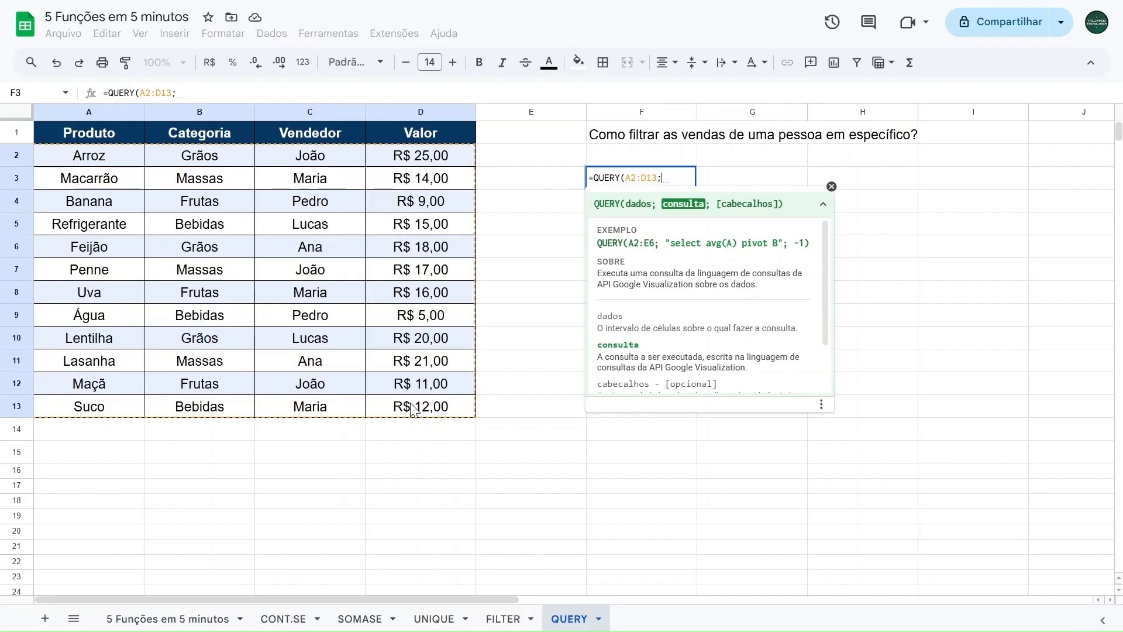
Complete the F3 formula with a query using SELECT A, B, D WHERE C = the name of the seller in C2, in single quotes
{"action": "type", "text": "\"\""}
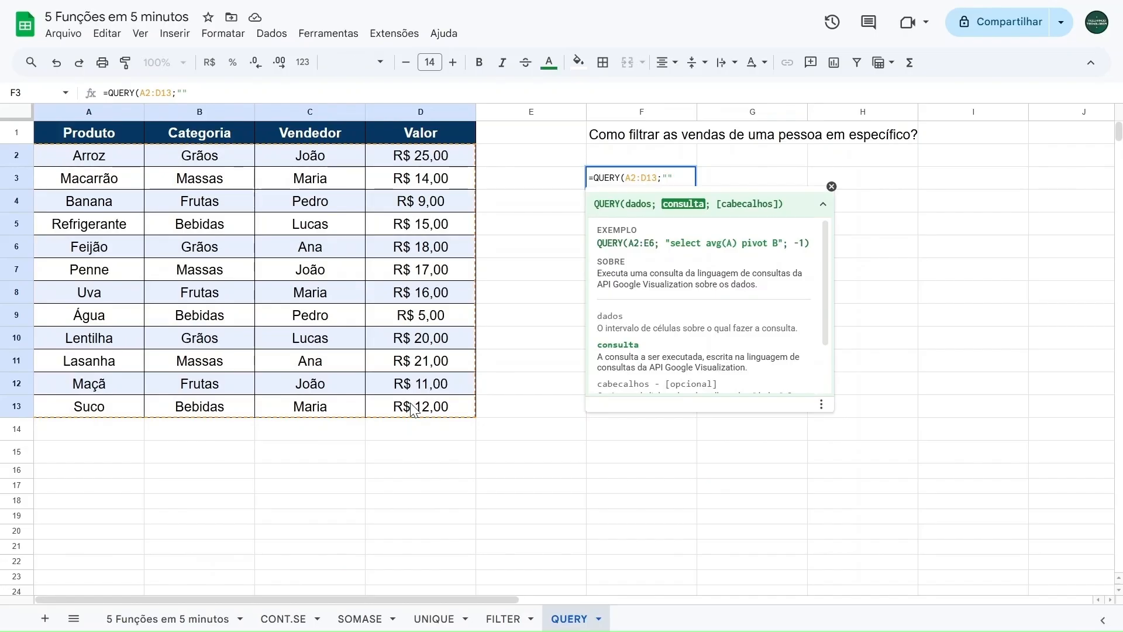
{"action": "type", "text": "SELECT A, B,"}
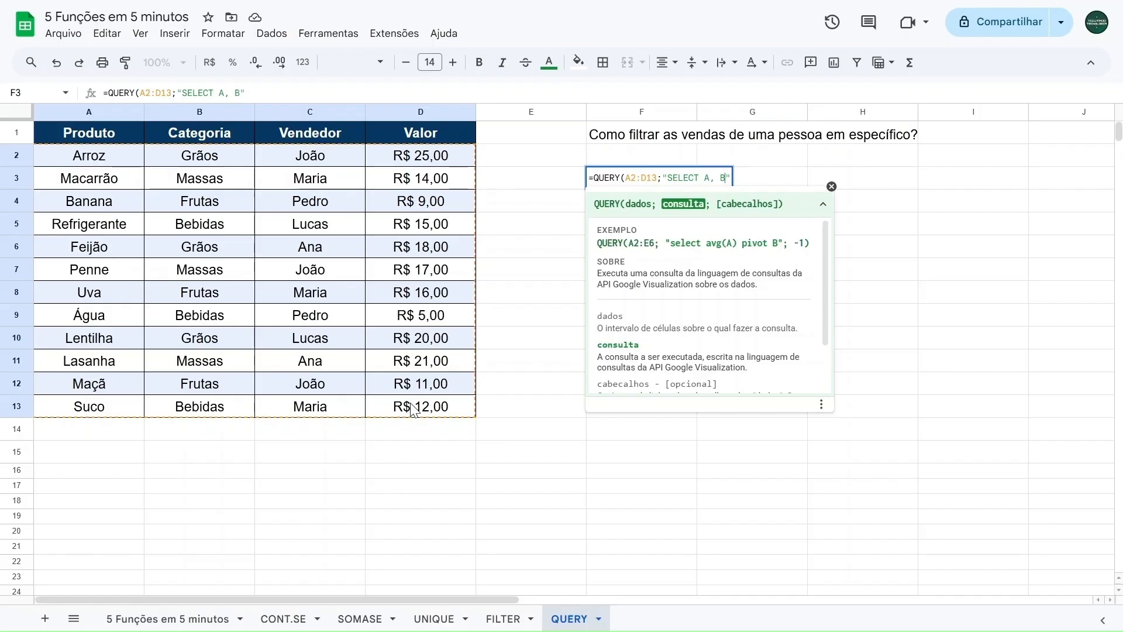
{"action": "type", "text": " D"}
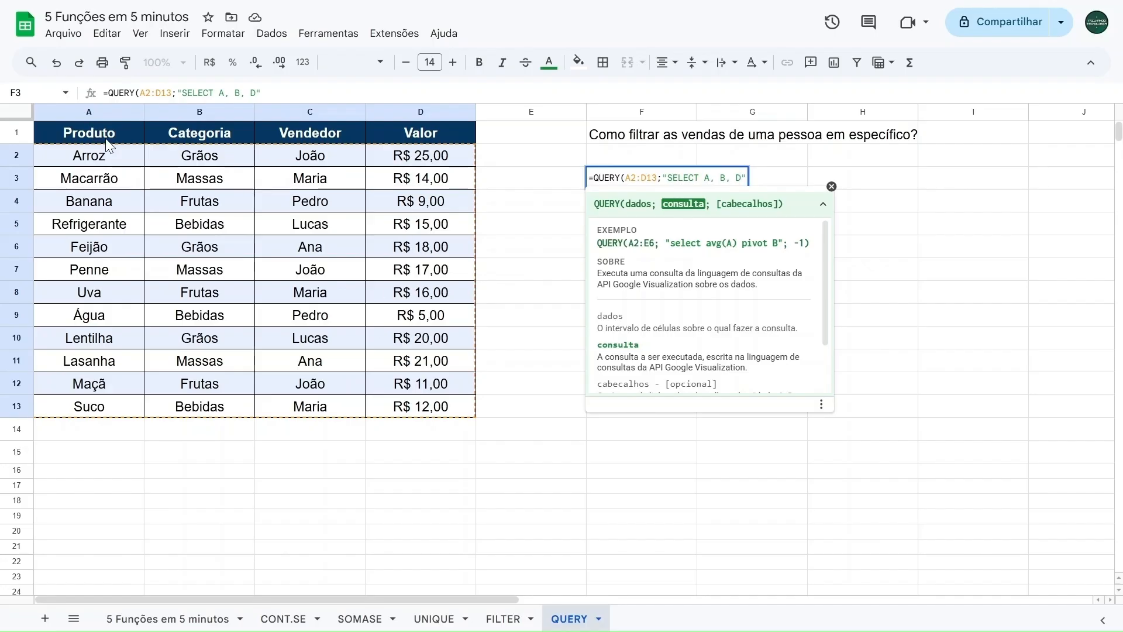
{"action": "type", "text": "WHERE"}
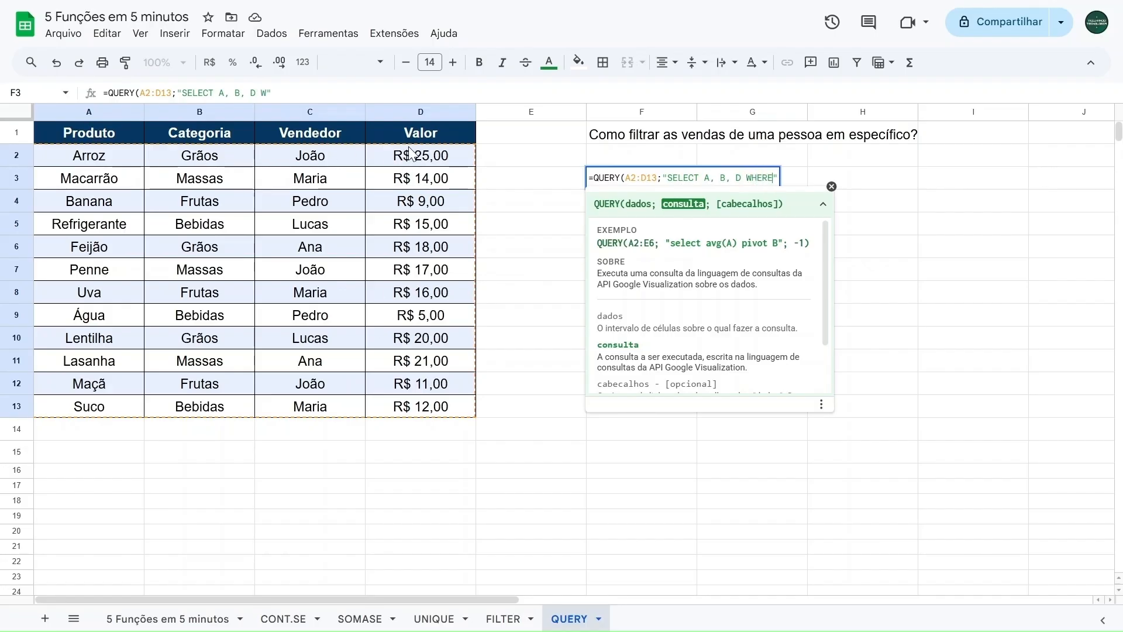
{"action": "type", "text": " C"}
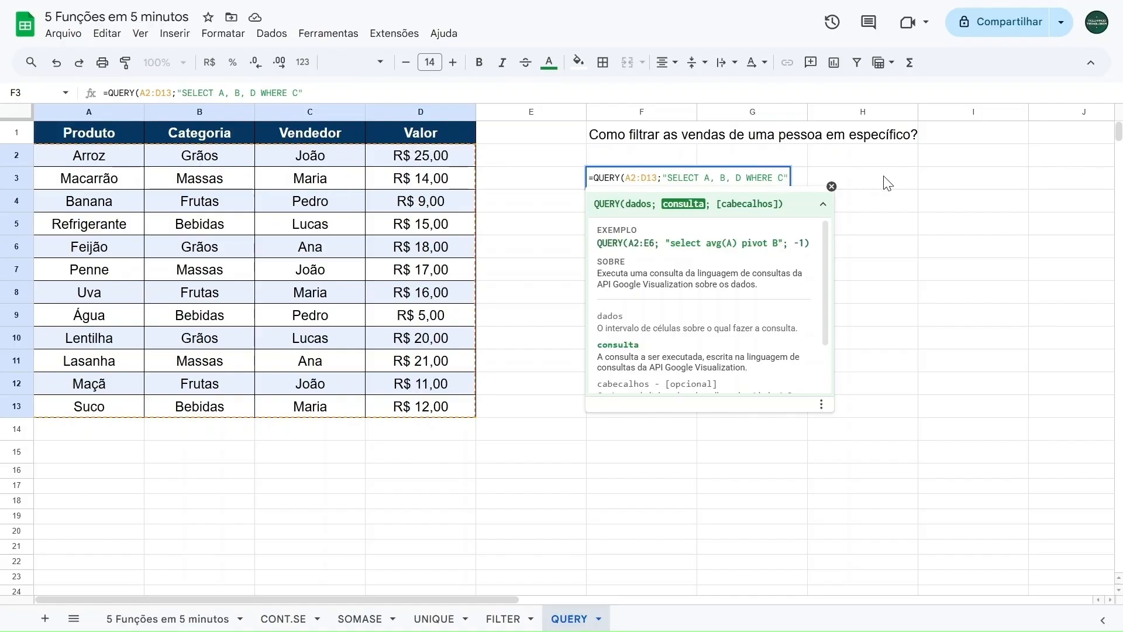
{"action": "type", "text": " = 'João'\""}
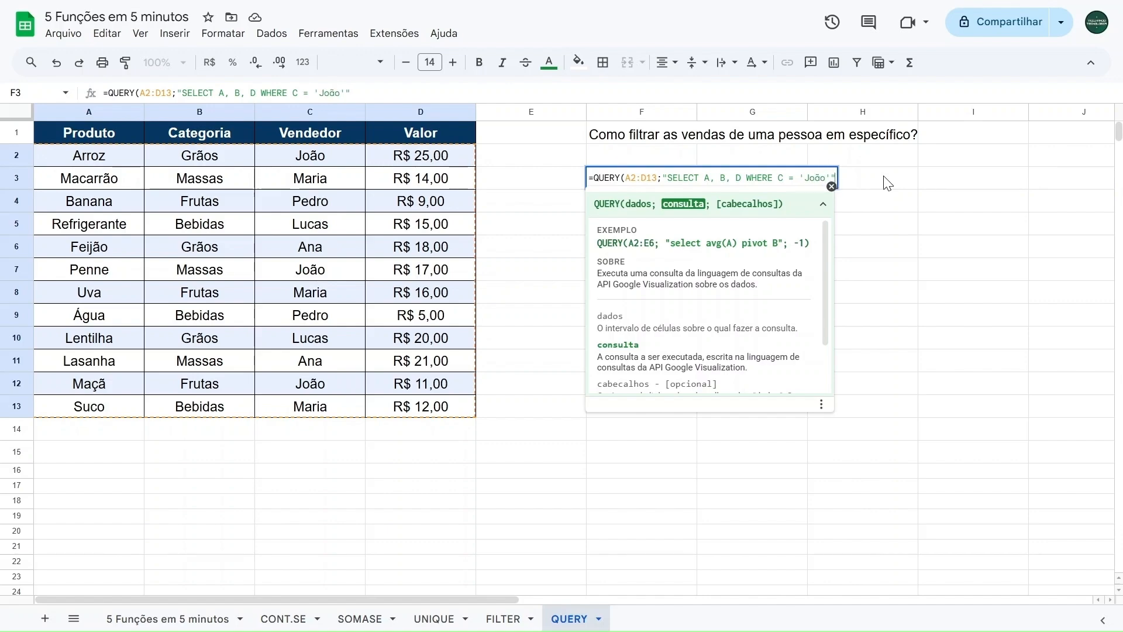
{"action": "type", "text": ")"}
{"action": "key", "text": "Return"}
{"action": "key", "text": "Up"}
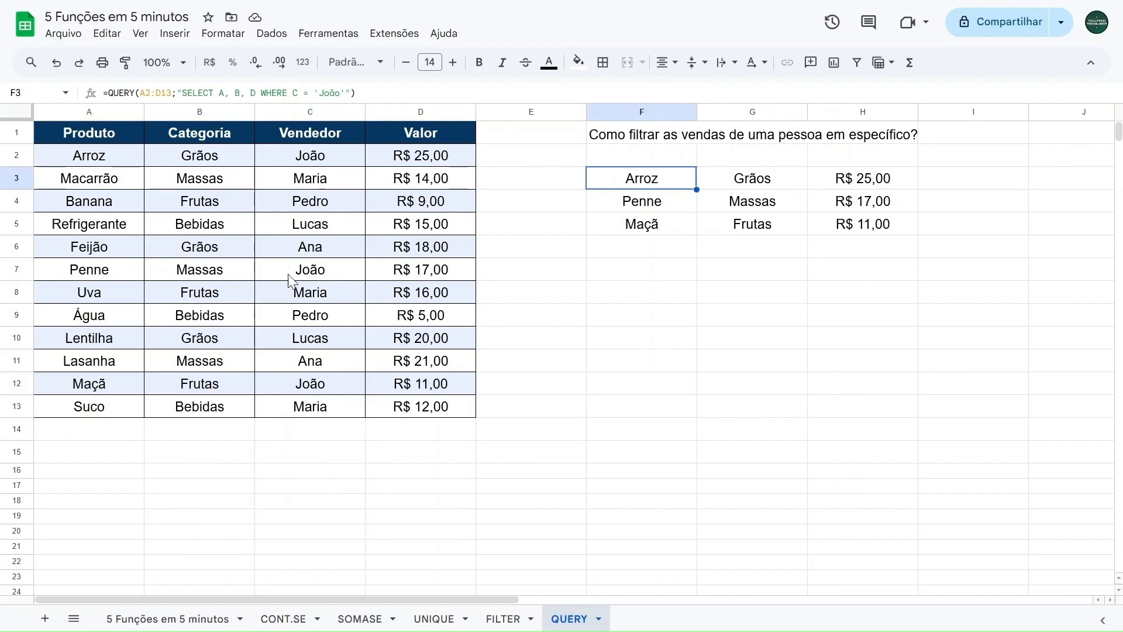
Test the query results in F3:H5 by setting the Arroz value in D2 to 35 and undoing that change
{"action": "left_click_drag", "start_coordinate": [665, 183], "coordinate": [834, 226]}
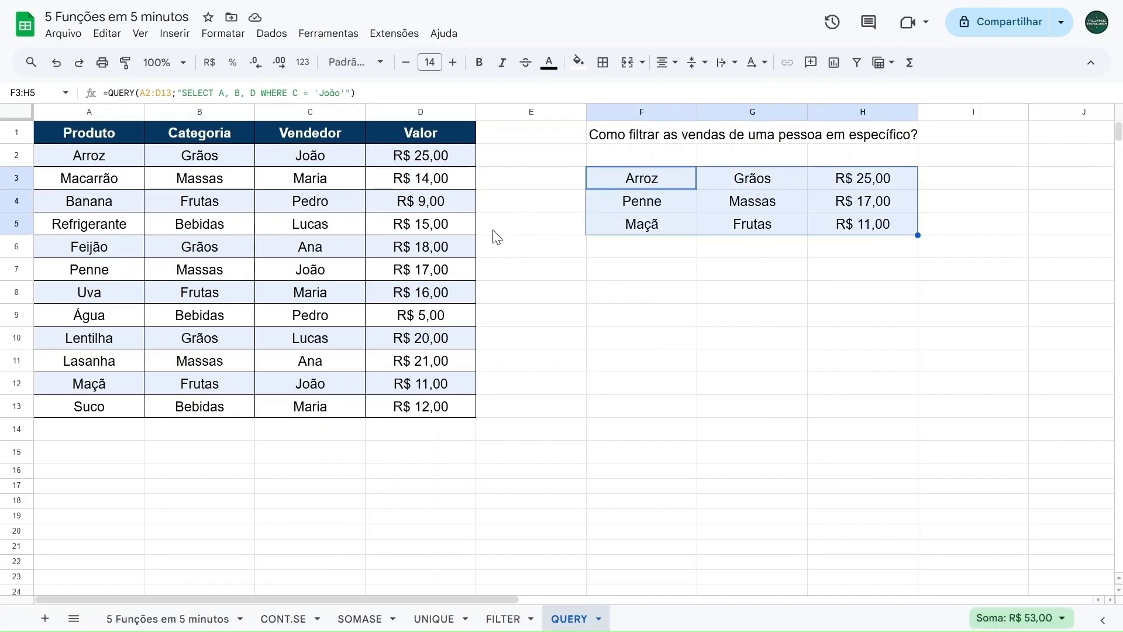
{"action": "left_click", "coordinate": [415, 162]}
{"action": "type", "text": "35"}
{"action": "key", "text": "Return"}
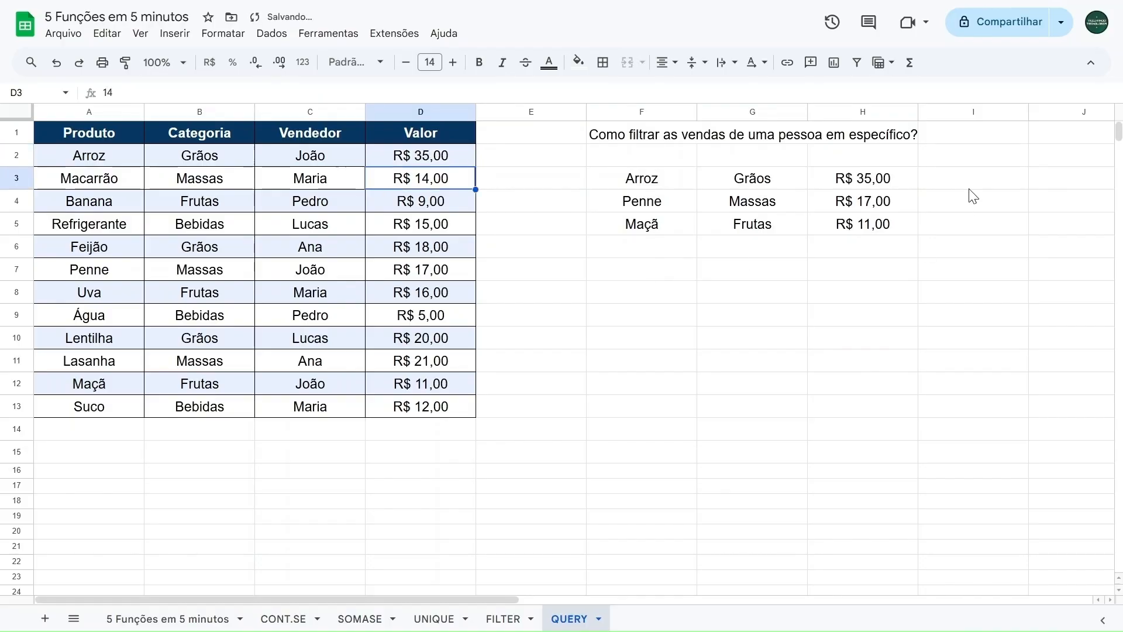
{"action": "key", "text": "ctrl+z"}
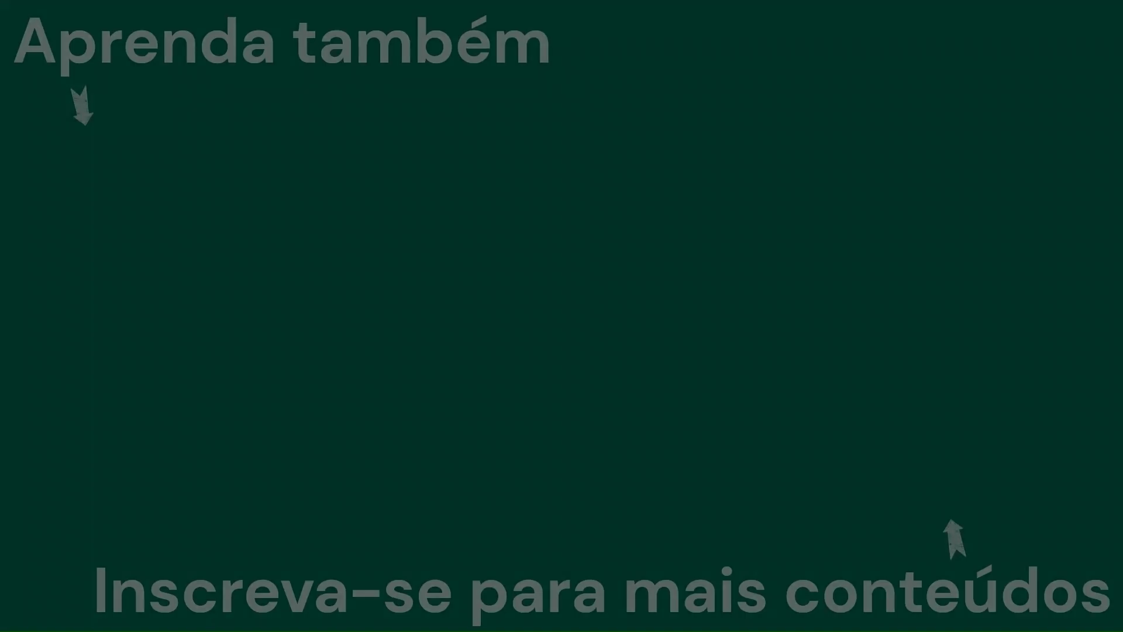